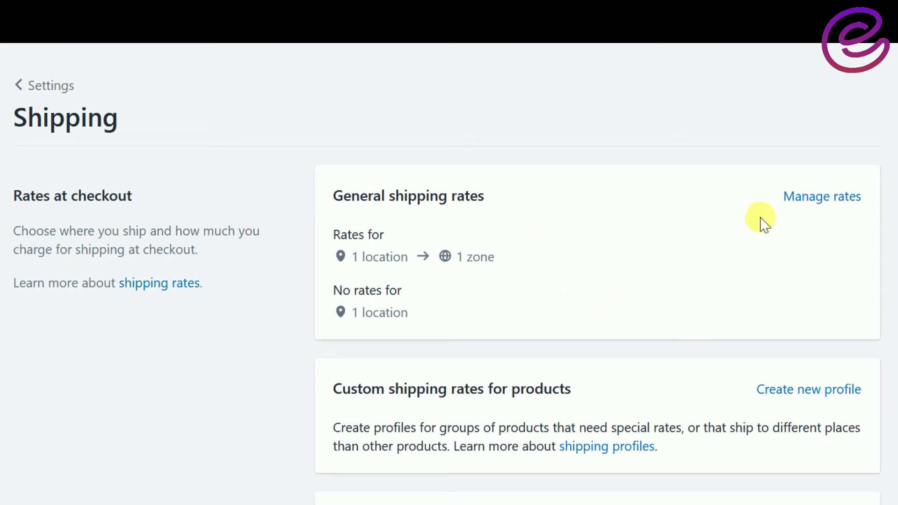
Step: Open the general shipping rates and edit the Domestic zone's Free Shipping - Prepaid Orders Only rate
left_click(827, 206)
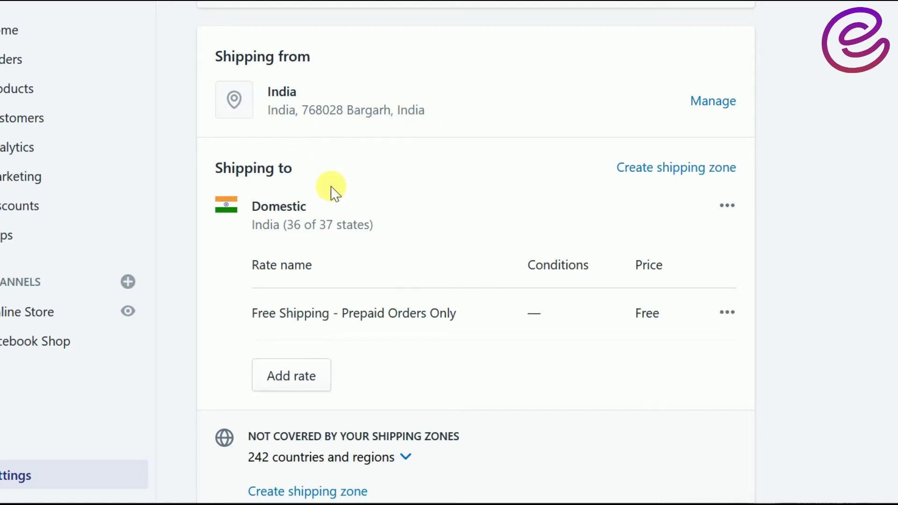
scroll(334, 191, "down", 3)
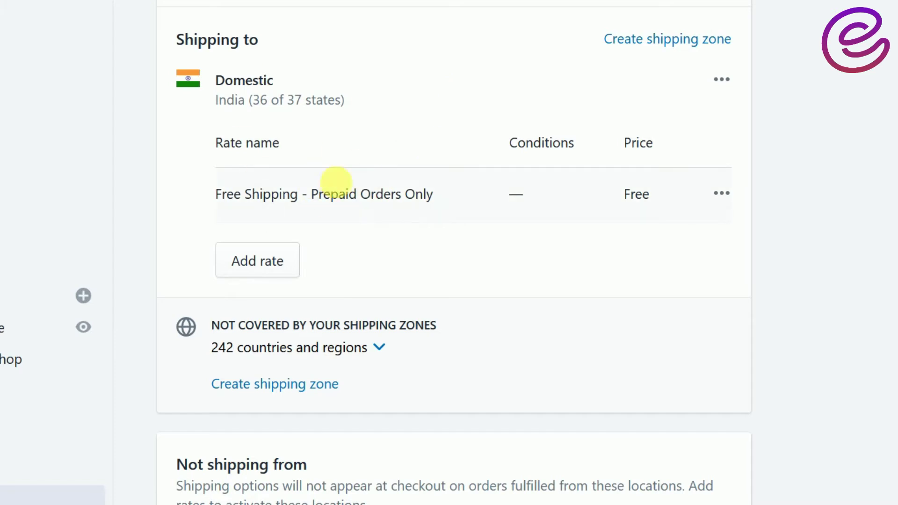
left_click(723, 194)
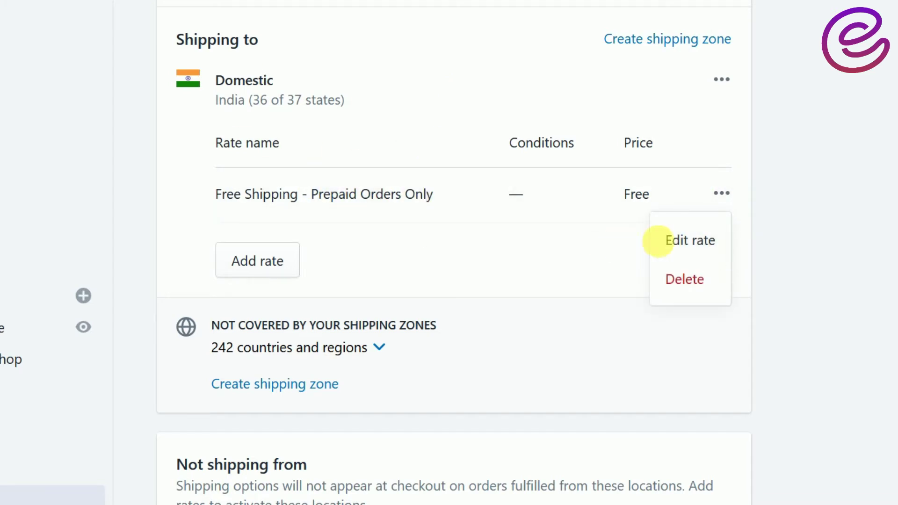
left_click(697, 244)
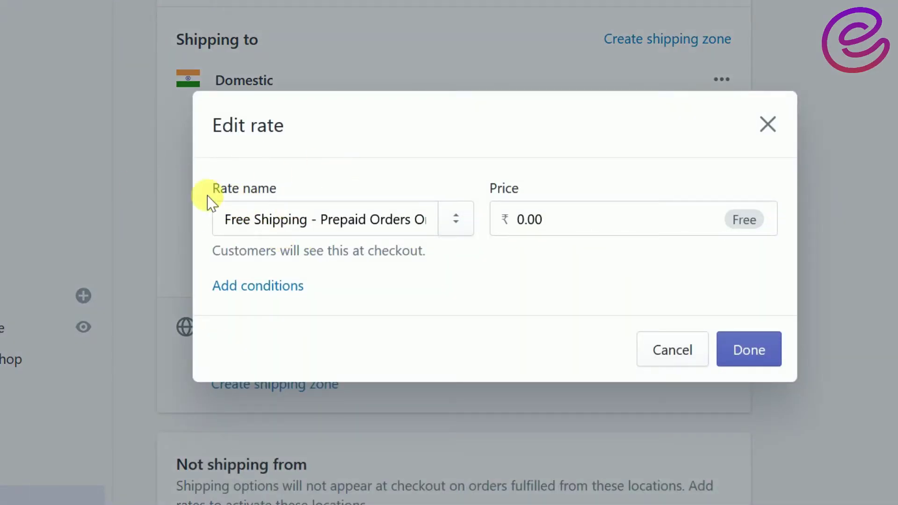
Step: Check the full rate name and the price of the Domestic shipping rate, and confirm the rate as it is
left_click(227, 223)
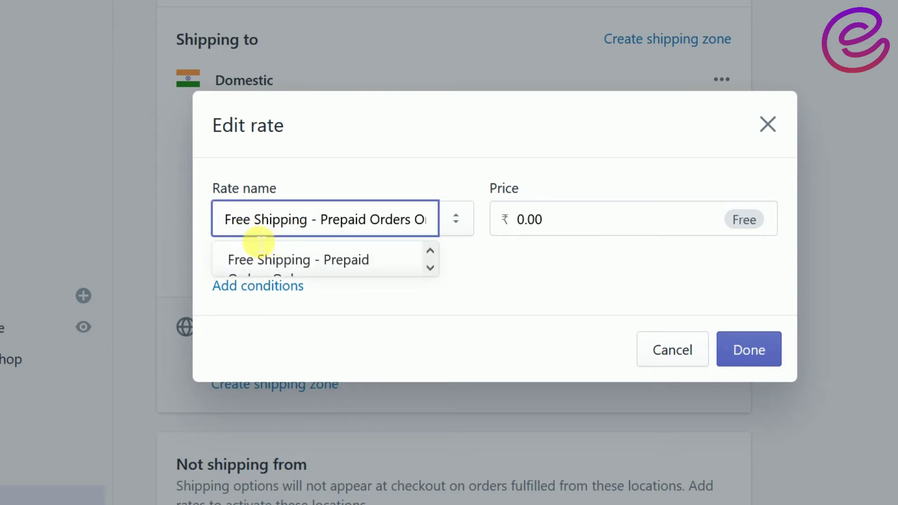
left_click(372, 228)
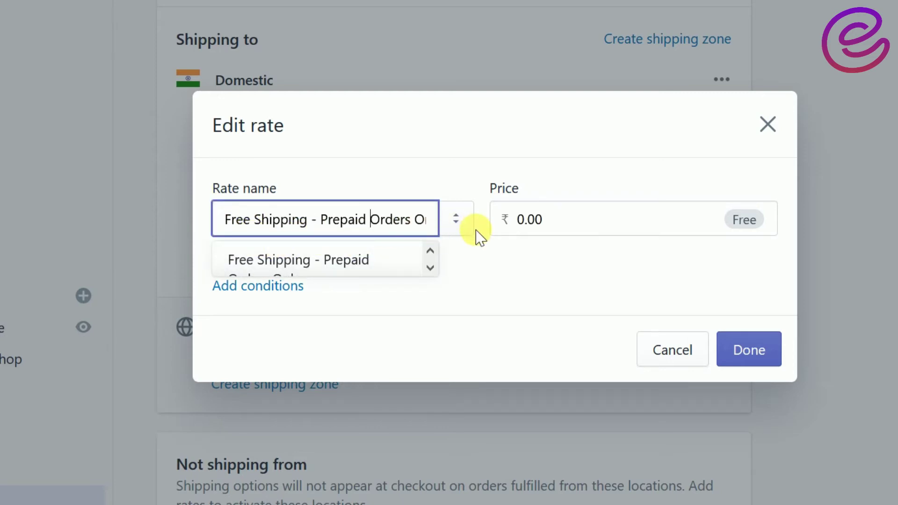
key("End")
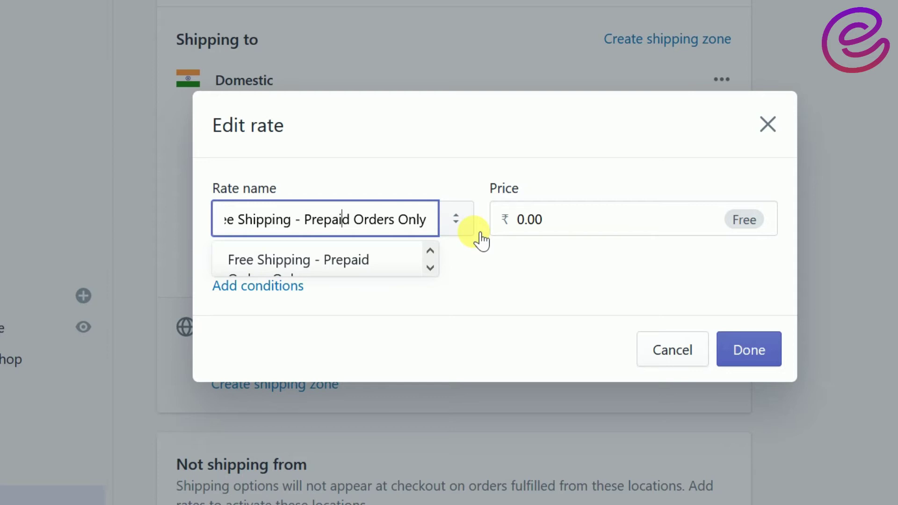
key("Home")
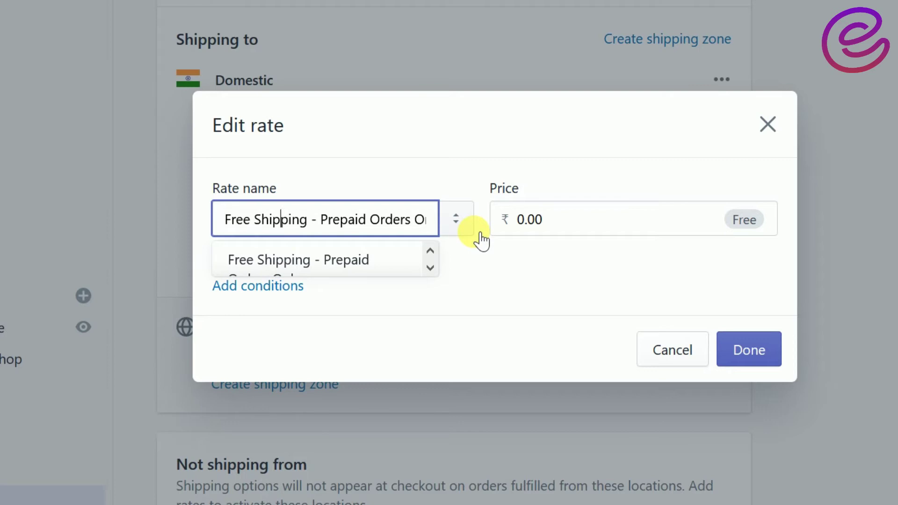
key("End")
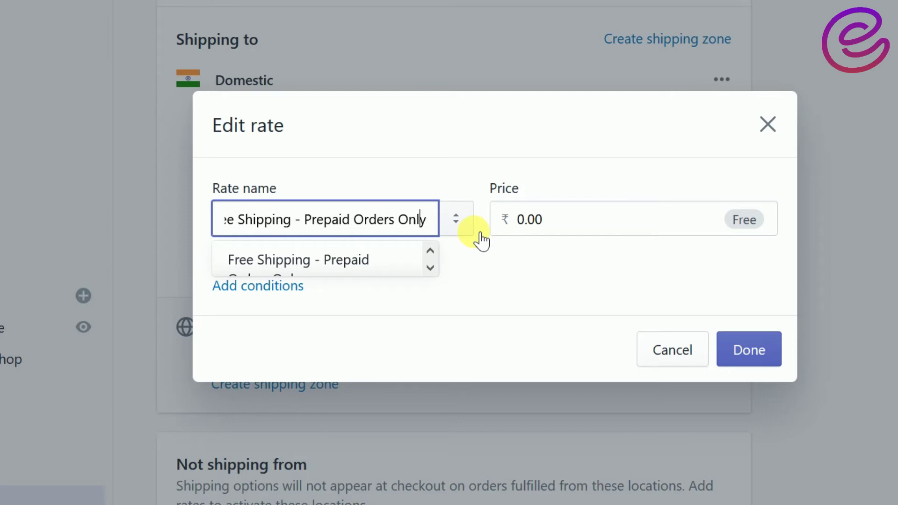
left_click(583, 212)
left_click(539, 280)
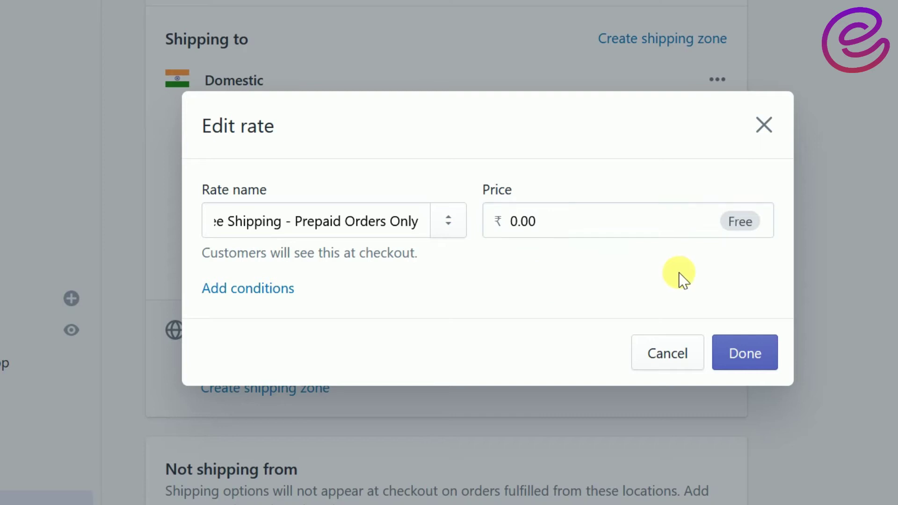
left_click(772, 360)
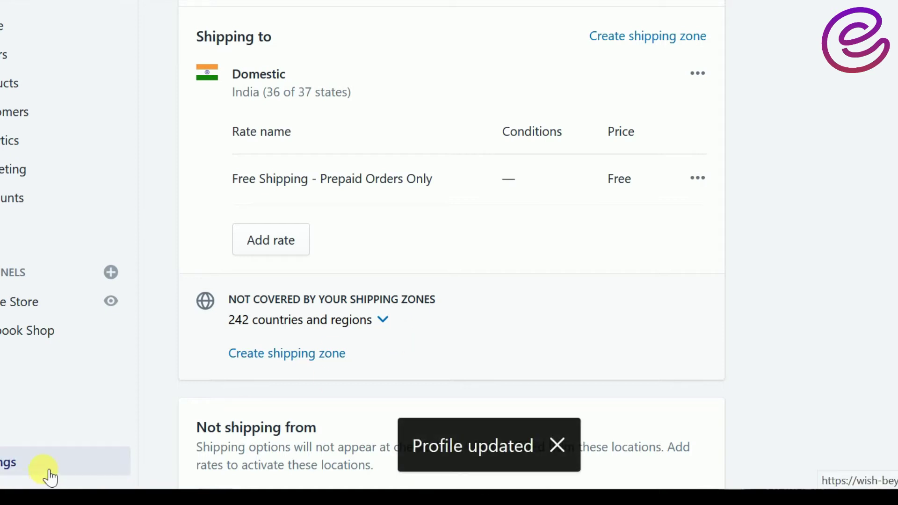
Step: Go to the store's payment settings and open the Cash on Delivery (COD) manual payment method for editing
left_click(7, 463)
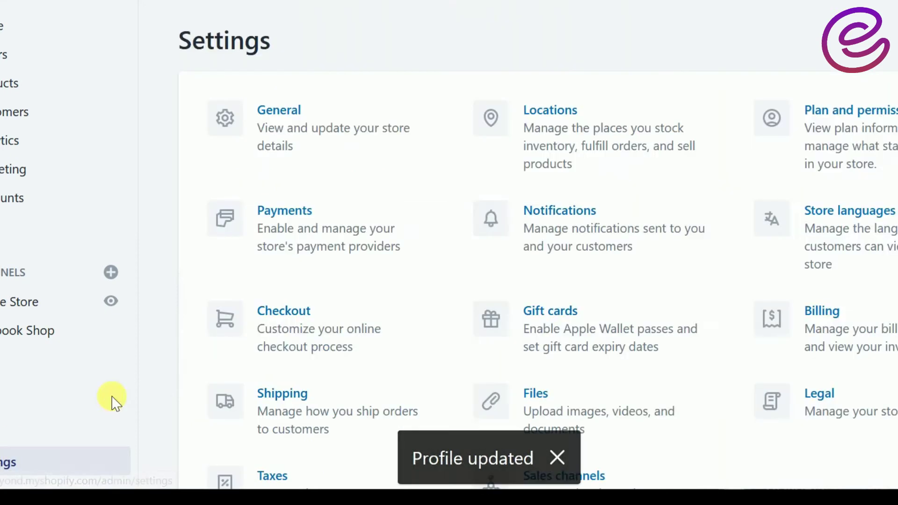
scroll(414, 288, "down", 2)
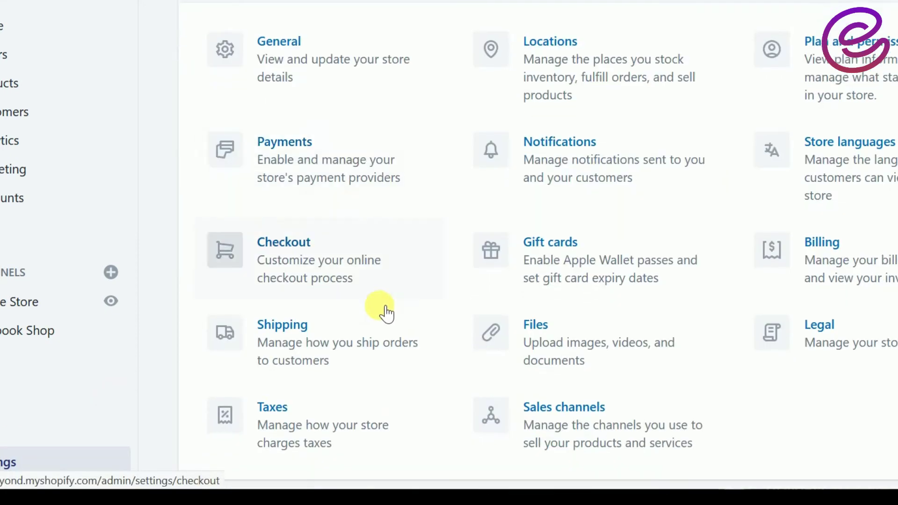
left_click(305, 146)
scroll(634, 242, "down", 10)
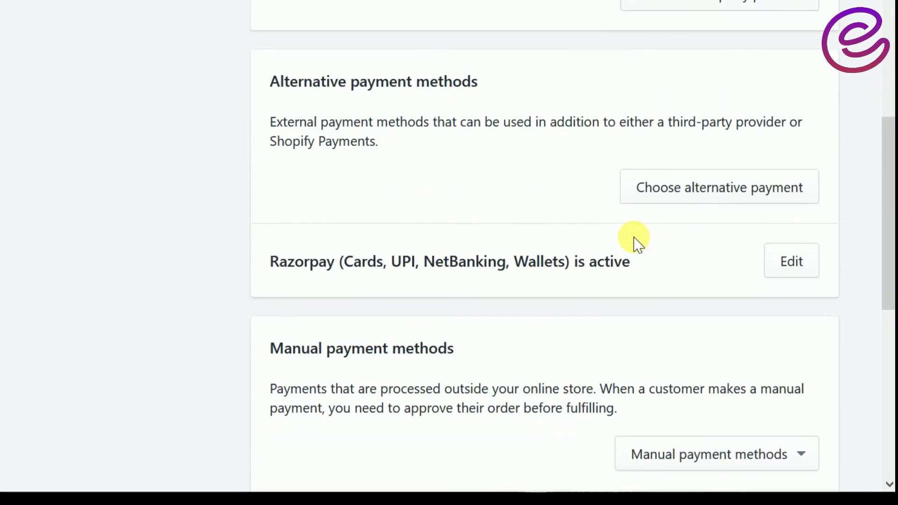
scroll(562, 225, "down", 3)
scroll(347, 70, "up", 5)
scroll(347, 65, "down", 8)
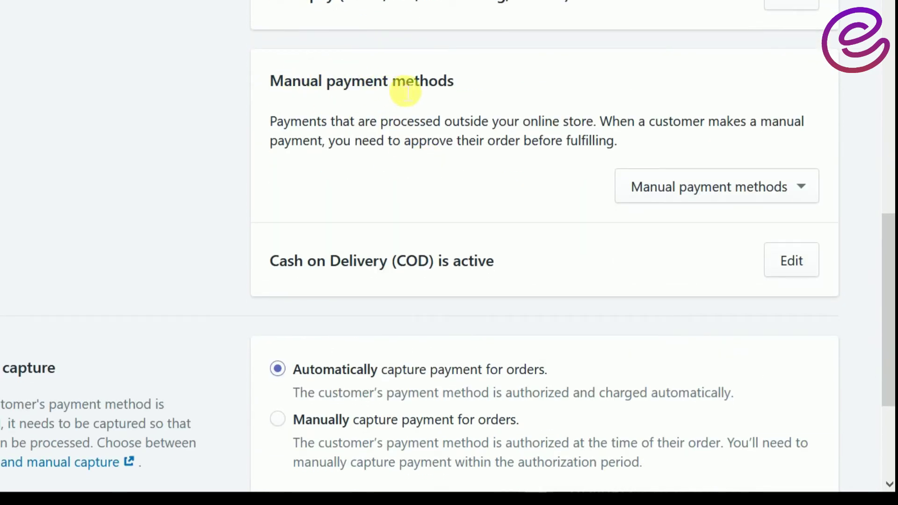
left_click(795, 269)
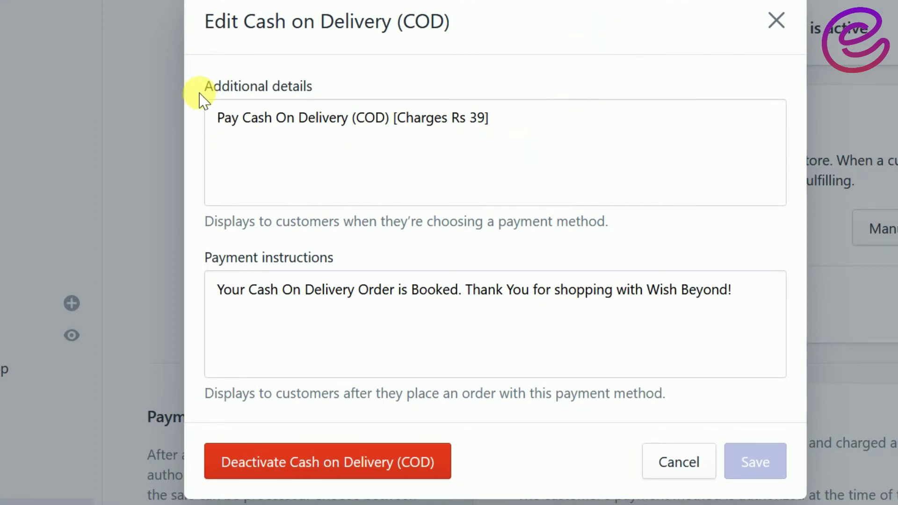
Step: Review the Additional details text of the Cash on Delivery method, including its charge amount, and close the editing dialog
left_click_drag(198, 94, 327, 94)
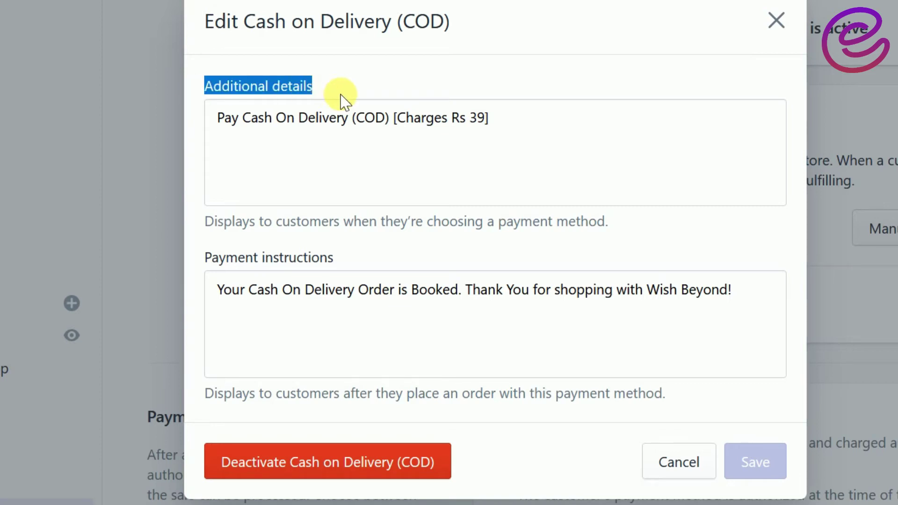
left_click(341, 96)
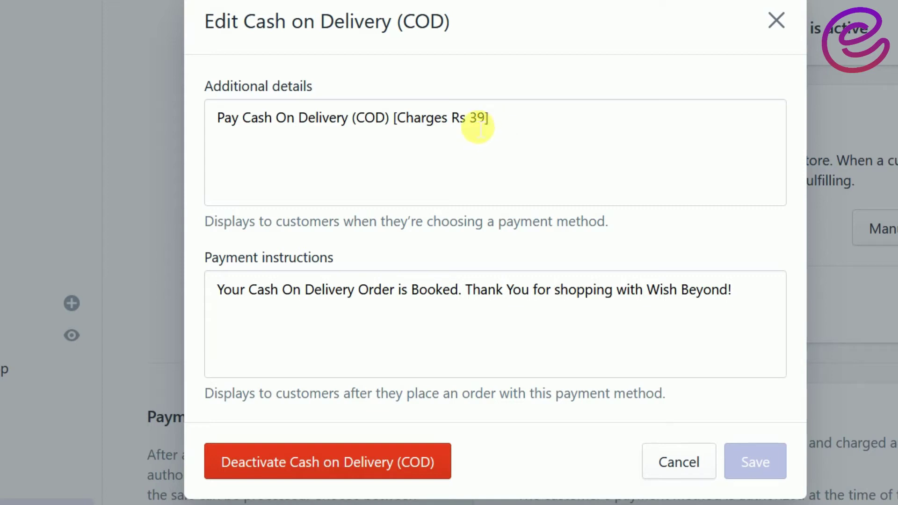
left_click_drag(470, 120, 487, 128)
left_click(497, 135)
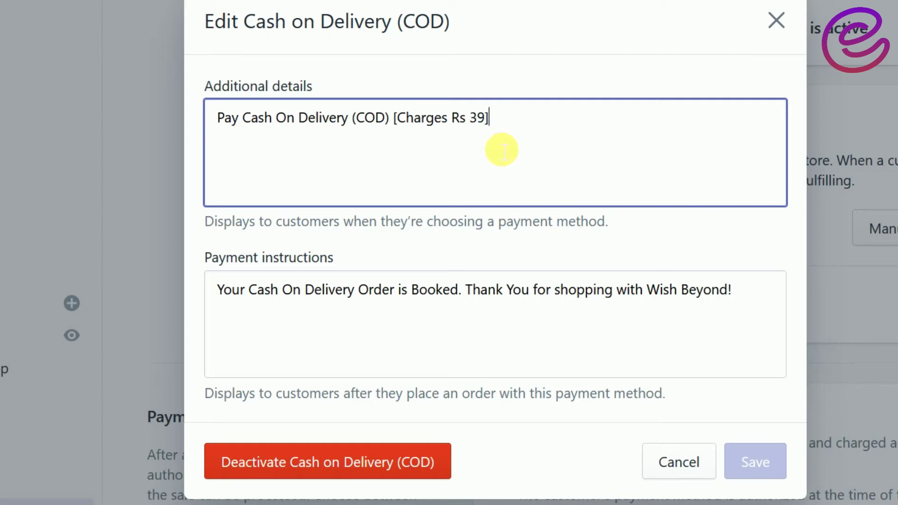
key("Left")
key("Left")
key("Left")
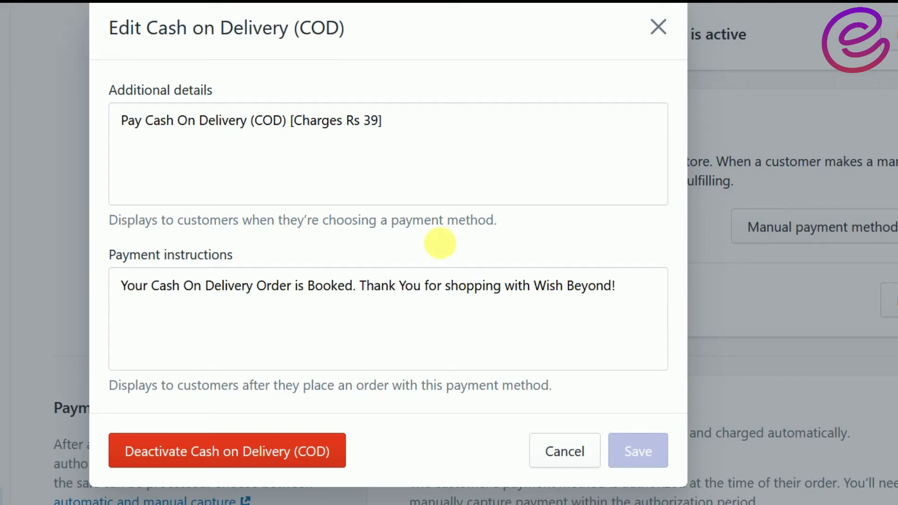
left_click(644, 466)
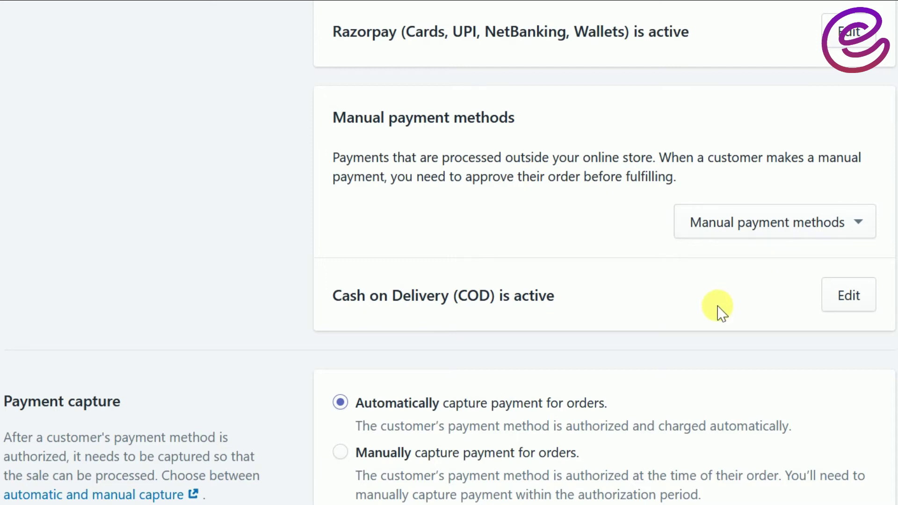
scroll(718, 311, "up", 5)
scroll(706, 280, "down", 5)
scroll(716, 331, "up", 15)
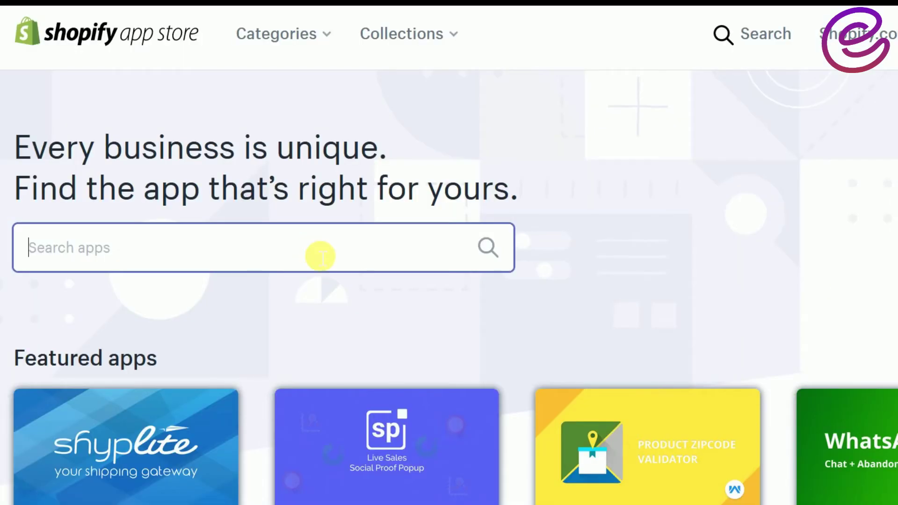
Step: Search the Shopify App Store for "advance cash on delivery"
left_click(303, 248)
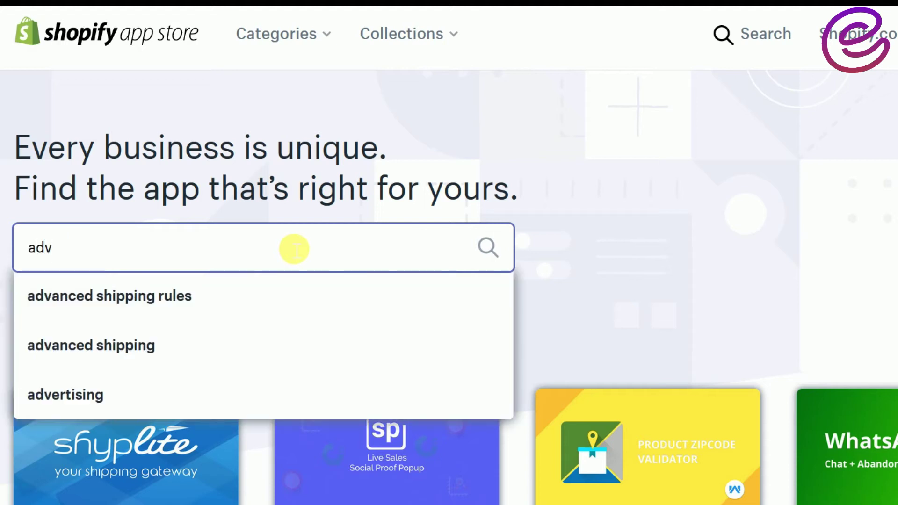
type("advance cash on delivery")
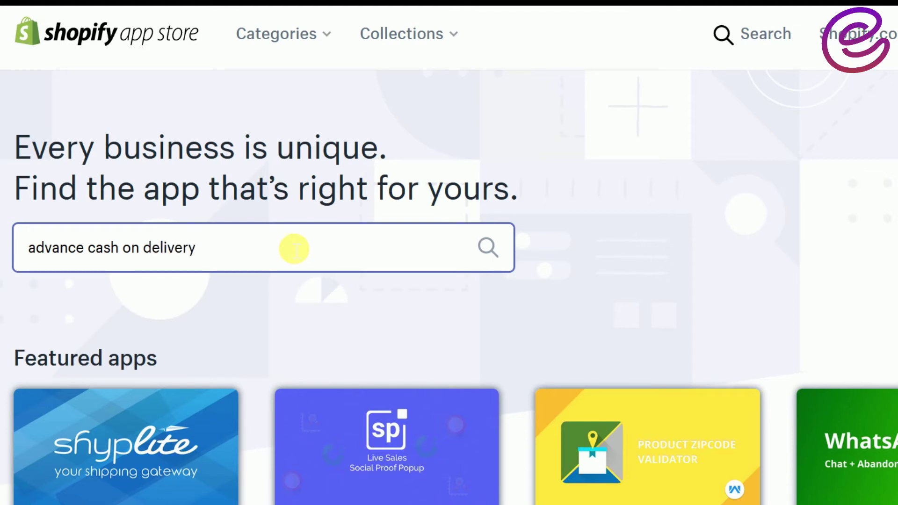
key("Return")
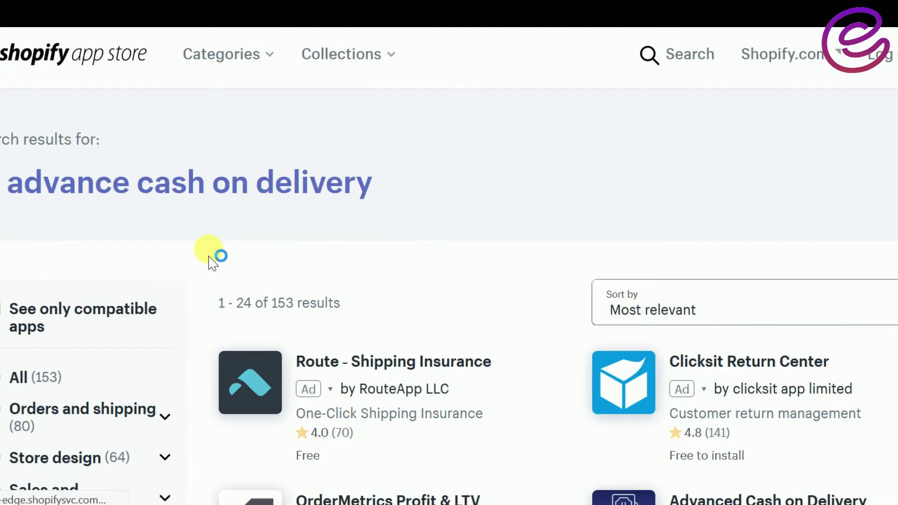
Step: Find the Advanced Cash on Delivery app by Shopify in the results and install it on the store
scroll(364, 269, "down", 5)
scroll(369, 257, "up", 5)
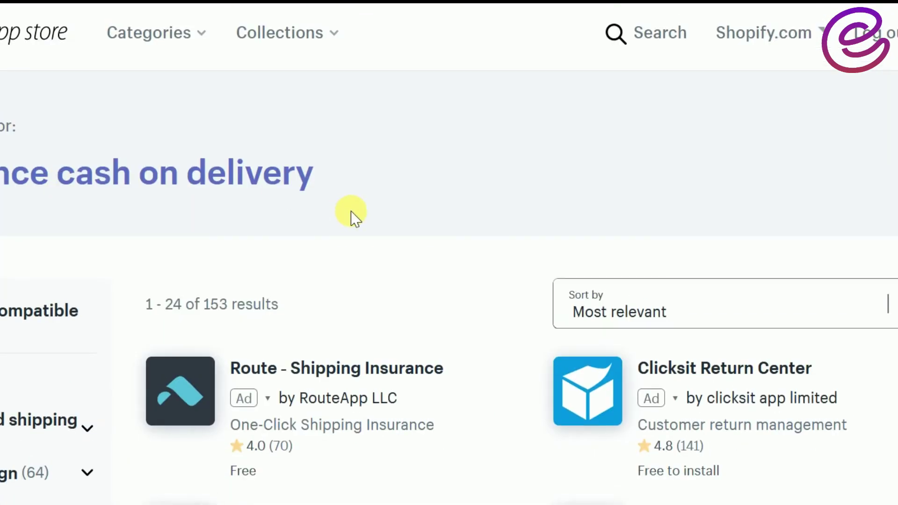
scroll(506, 206, "down", 5)
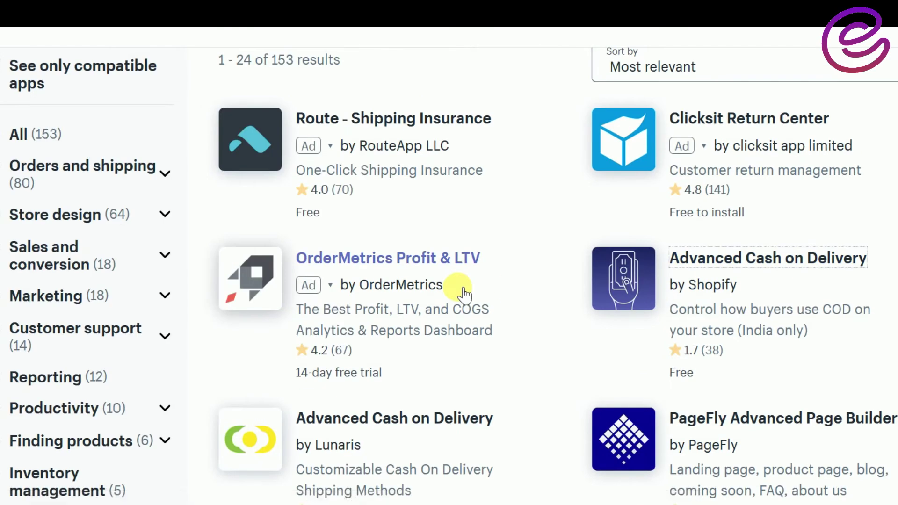
left_click(534, 285)
left_click(214, 385)
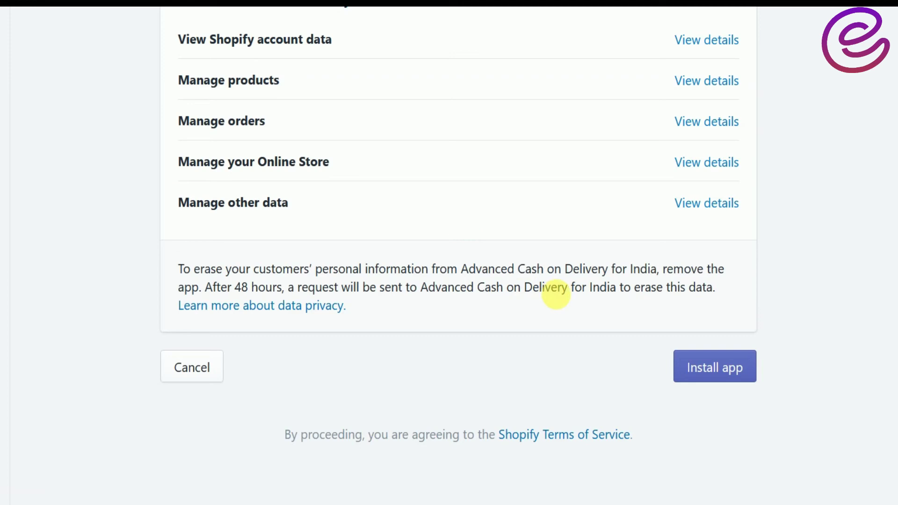
left_click(736, 362)
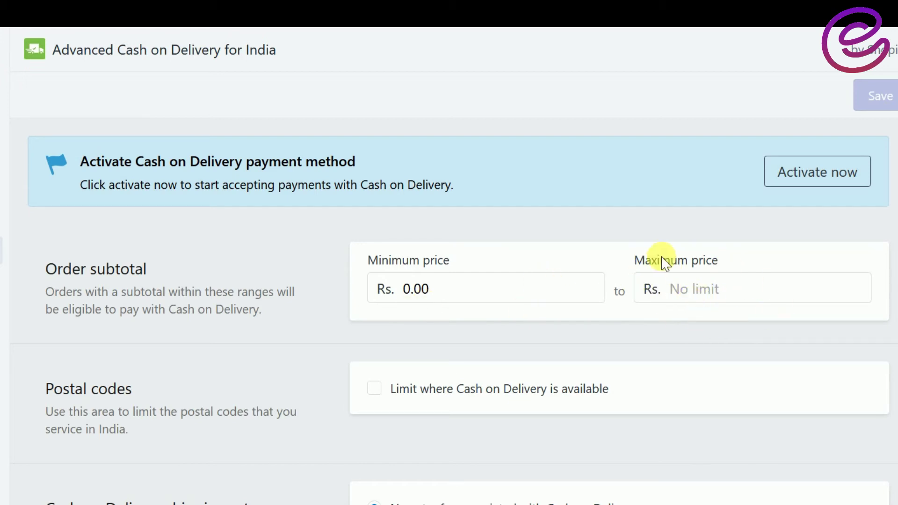
Step: Enable limiting where Cash on Delivery is available by postal code
scroll(379, 279, "down", 3)
left_click(357, 253)
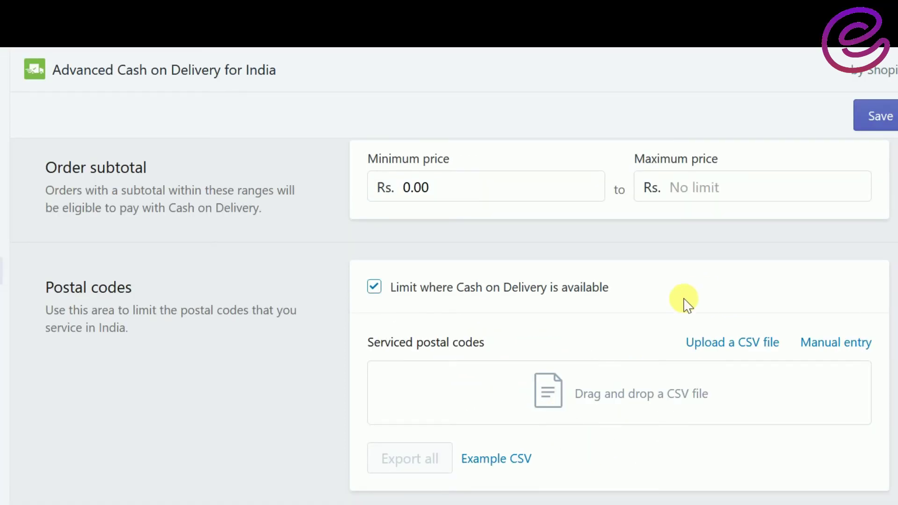
Step: Look through the app's serviced postal code options and its Cash on Delivery shipping rates section
scroll(684, 301, "down", 3)
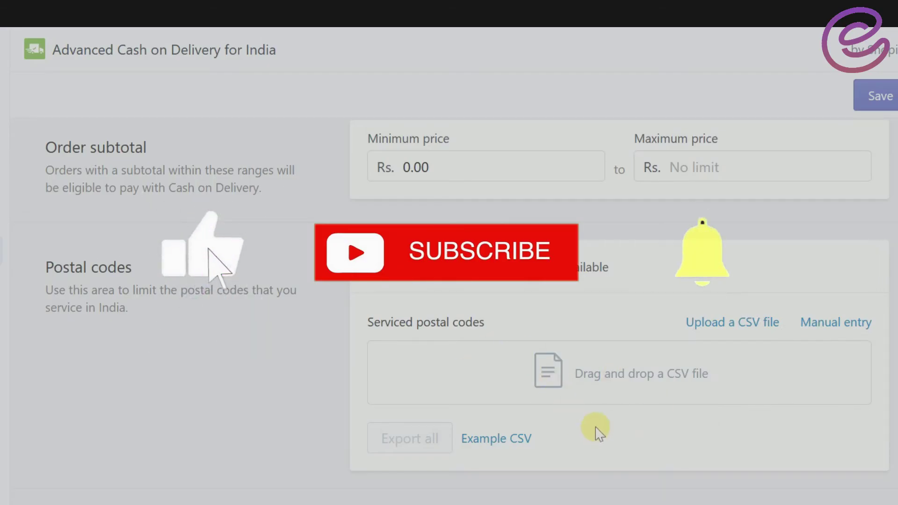
scroll(687, 284, "down", 3)
scroll(683, 286, "down", 2)
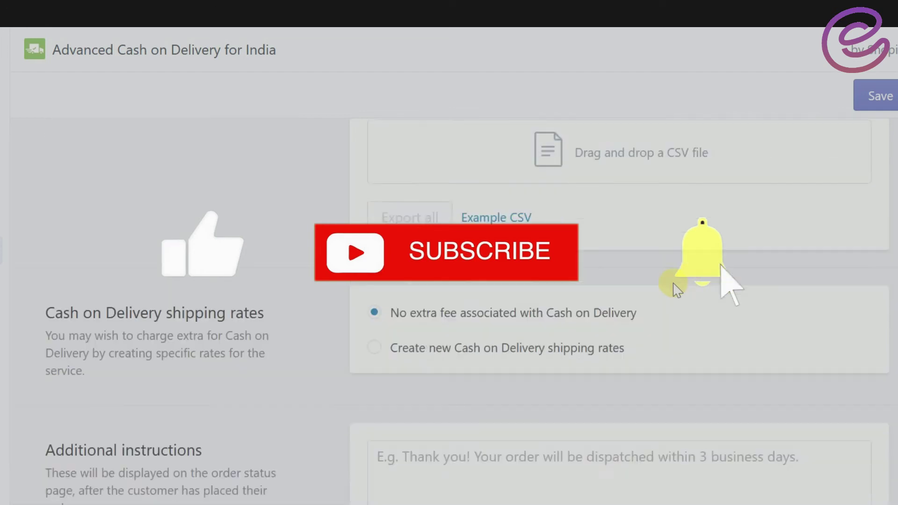
scroll(595, 435, "up", 5)
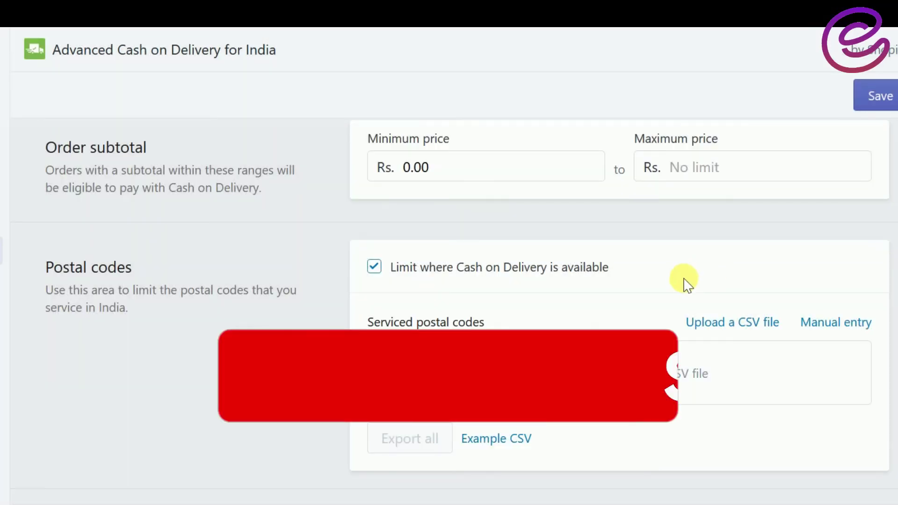
scroll(686, 282, "down", 3)
scroll(604, 435, "up", 3)
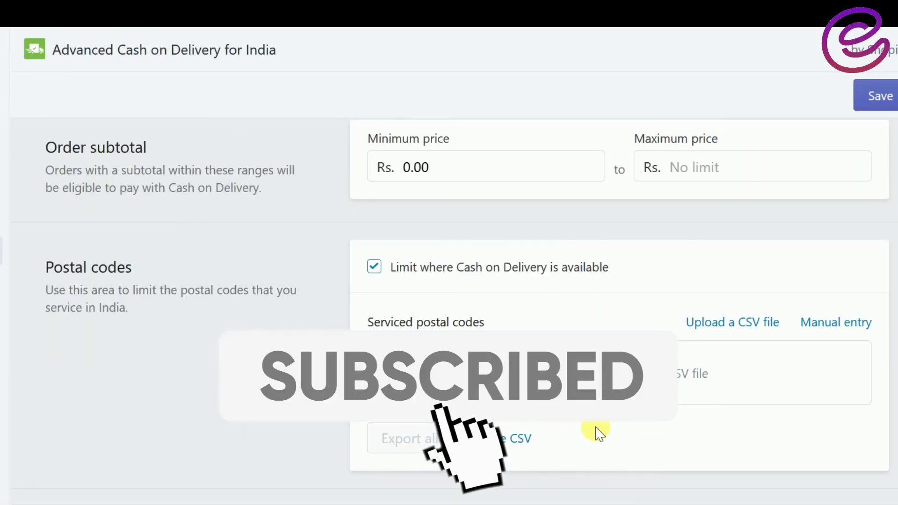
scroll(684, 280, "down", 5)
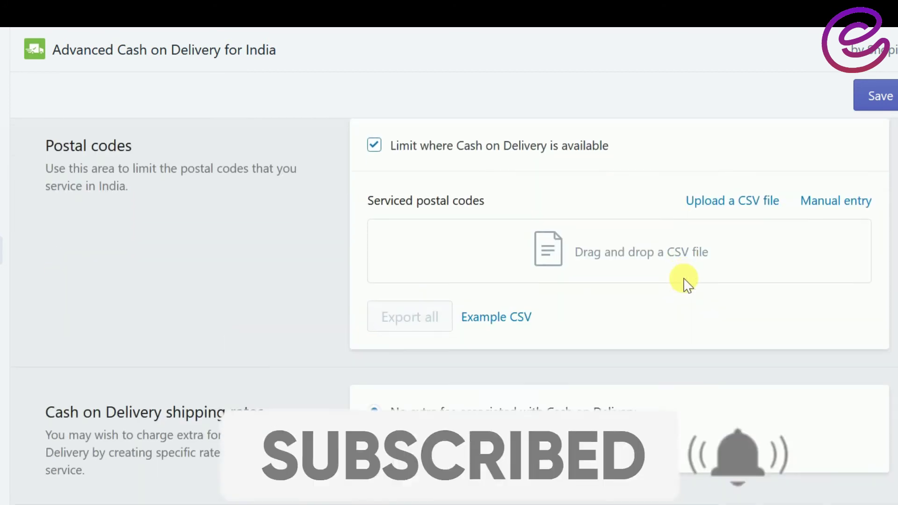
Step: Choose to create new Cash on Delivery shipping rates instead of associating no extra fee with Cash on Delivery
scroll(652, 441, "up", 5)
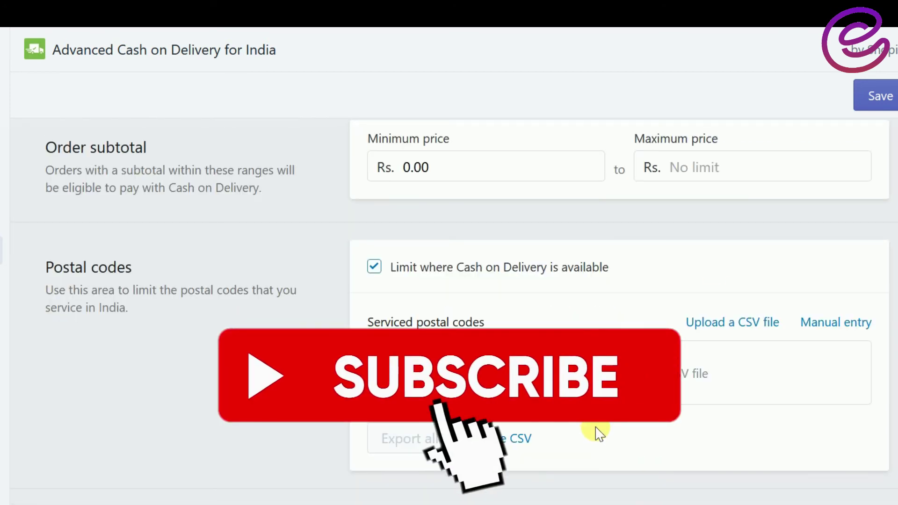
scroll(682, 226, "down", 3)
scroll(684, 281, "down", 3)
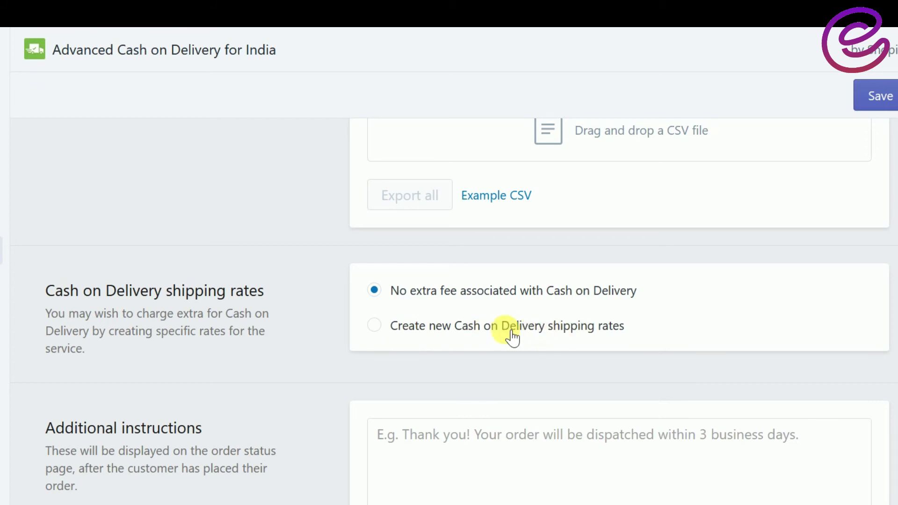
left_click(380, 330)
scroll(562, 347, "down", 3)
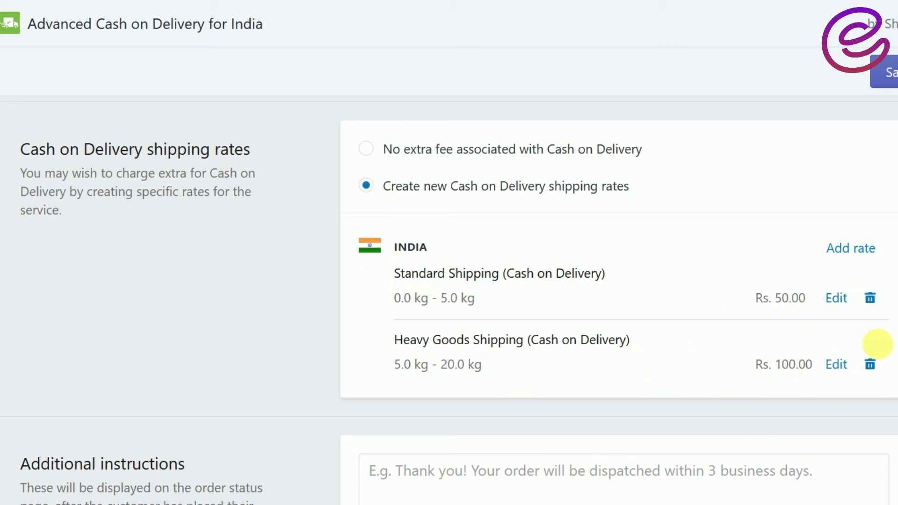
Step: Delete the Heavy Goods Shipping (Cash on Delivery) rate and keep the option to create new Cash on Delivery rates selected
left_click(871, 366)
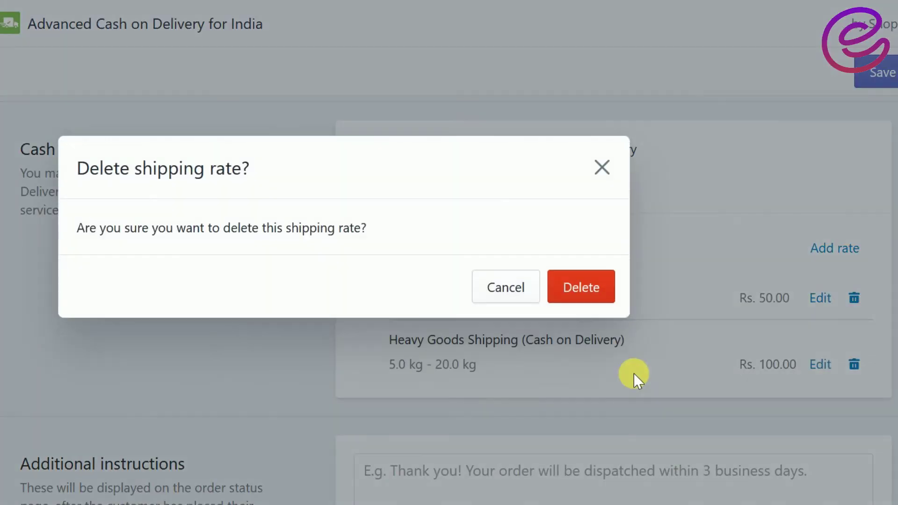
left_click(585, 299)
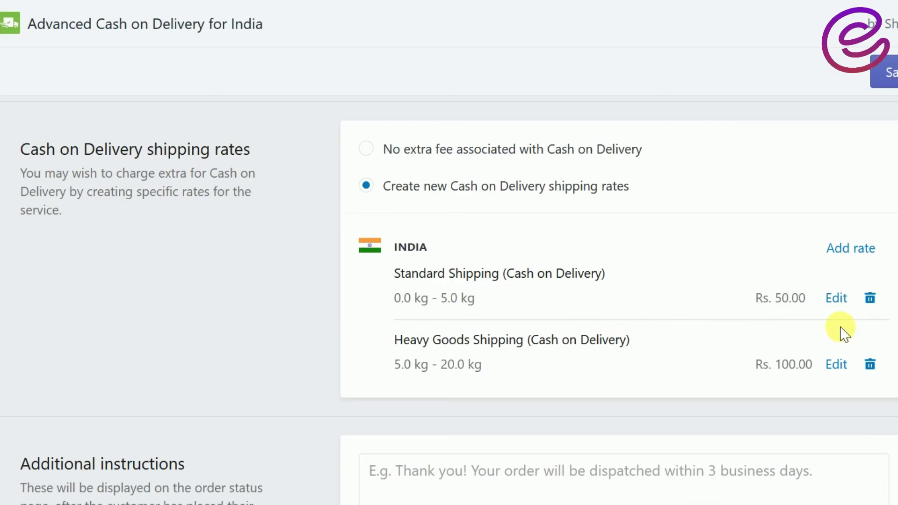
scroll(679, 323, "down", 5)
scroll(678, 322, "up", 5)
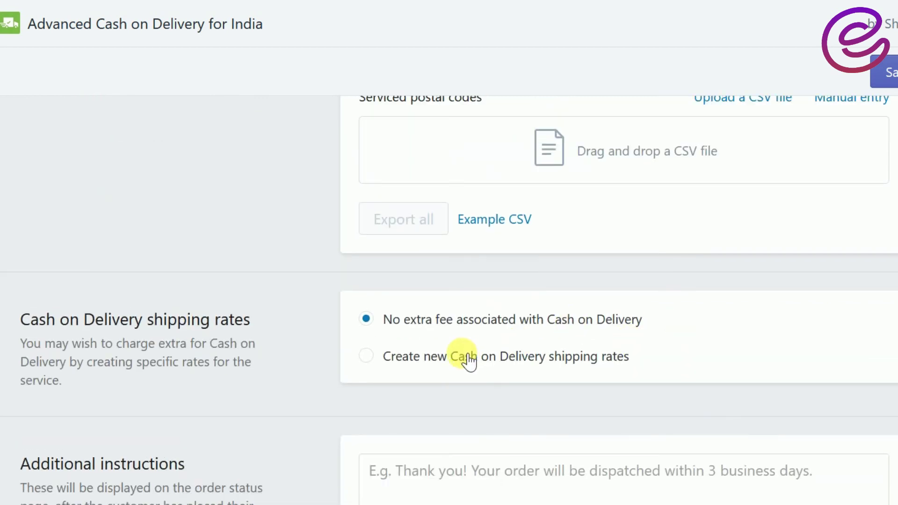
left_click(467, 362)
scroll(712, 347, "down", 3)
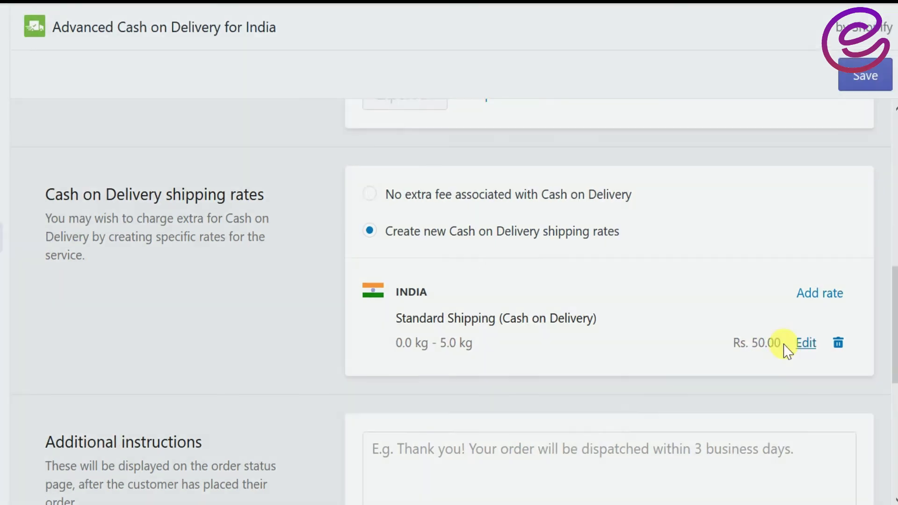
Step: Edit India's Standard Shipping rate and rename it "COD Shipping (Cash on Delivery Fee)"
left_click(837, 342)
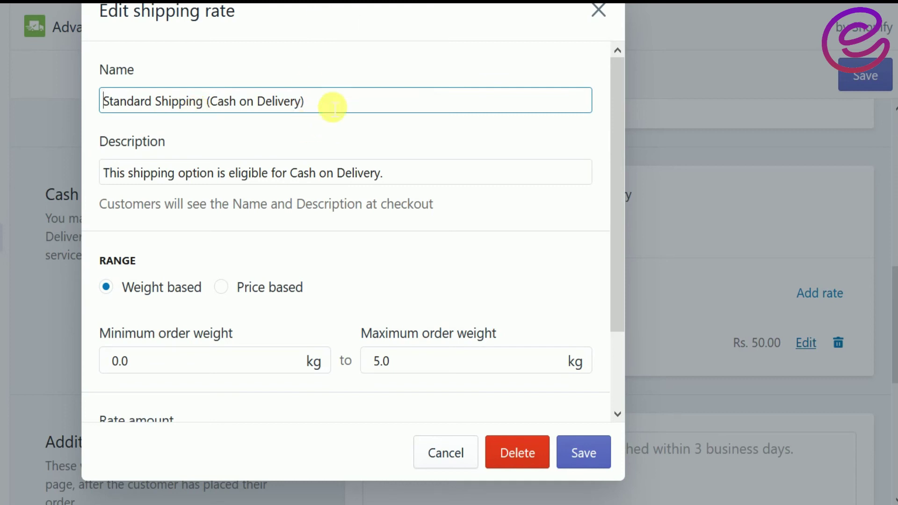
left_click(216, 113, "shift")
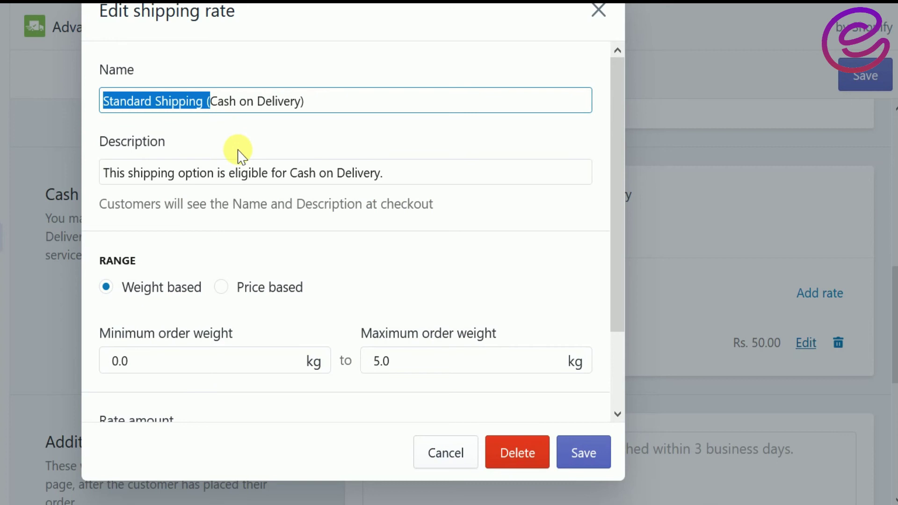
key("BackSpace")
type("COD S")
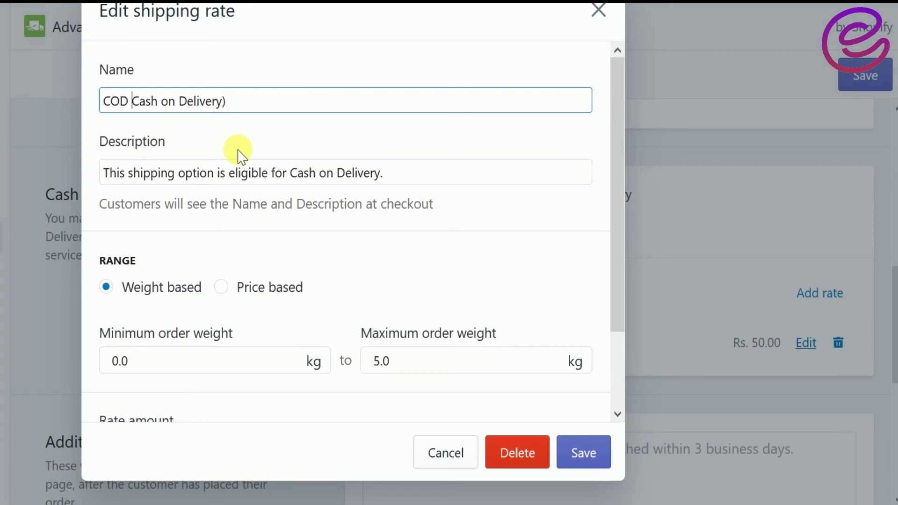
type("hipping")
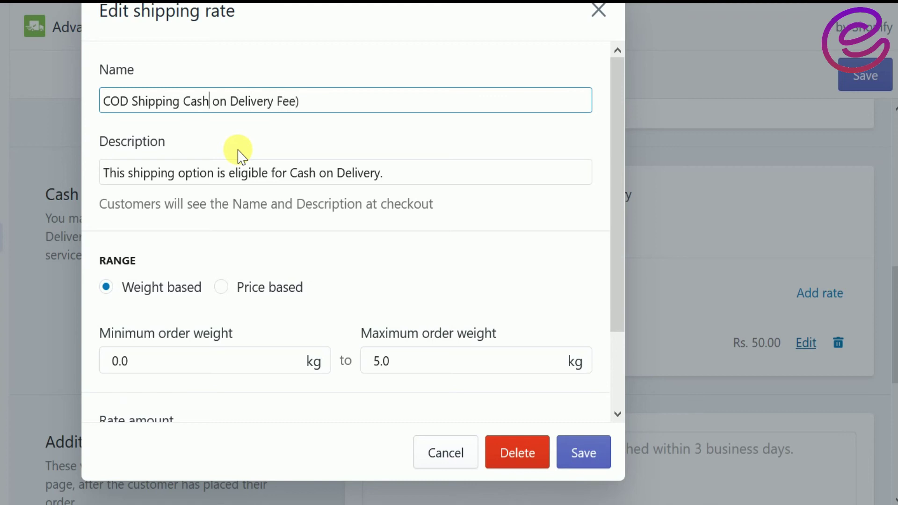
type("(")
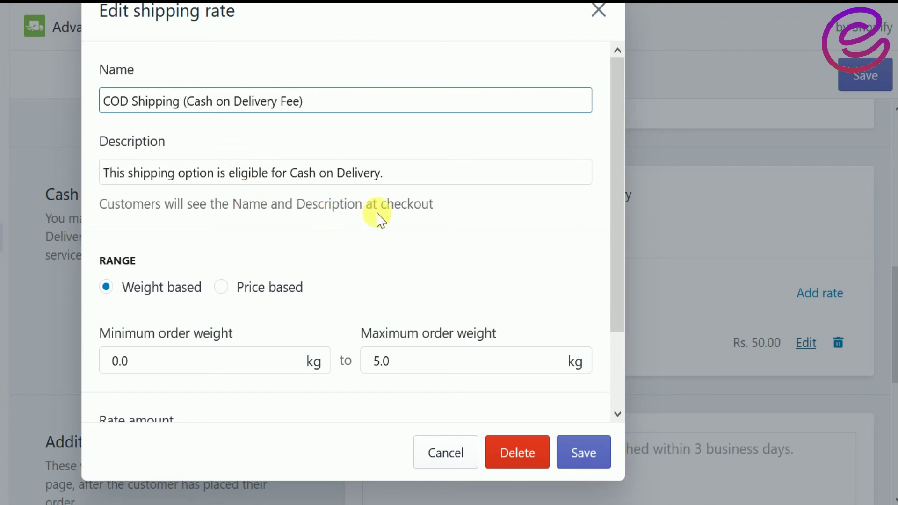
Step: Change the shipping rate's description to "Select this option for placing Cash on Delivery order"
left_click(186, 173)
left_click_drag(103, 174, 180, 174)
type("Select this")
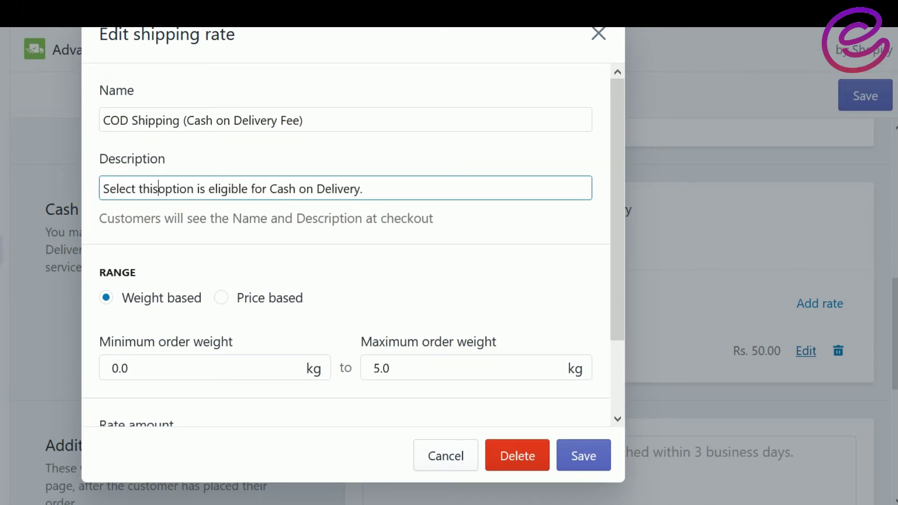
key("ctrl+Right")
key("ctrl+Right")
key("ctrl+Right")
key("BackSpace")
key("BackSpace")
key("BackSpace")
key("BackSpace")
key("BackSpace")
key("BackSpace")
key("BackSpace")
key("BackSpace")
key("BackSpace")
key("BackSpace")
key("BackSpace")
key("BackSpace")
key("ctrl+Right")
type("placing")
key("End")
key("BackSpace")
type("order")
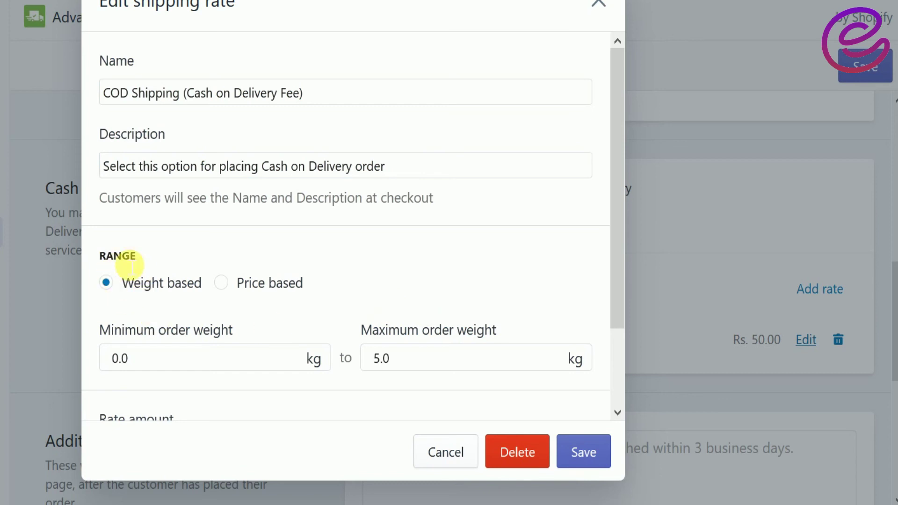
Step: Make the rate price based, set the rate amount to Rs. 39.00 and save the shipping rate
left_click(222, 283)
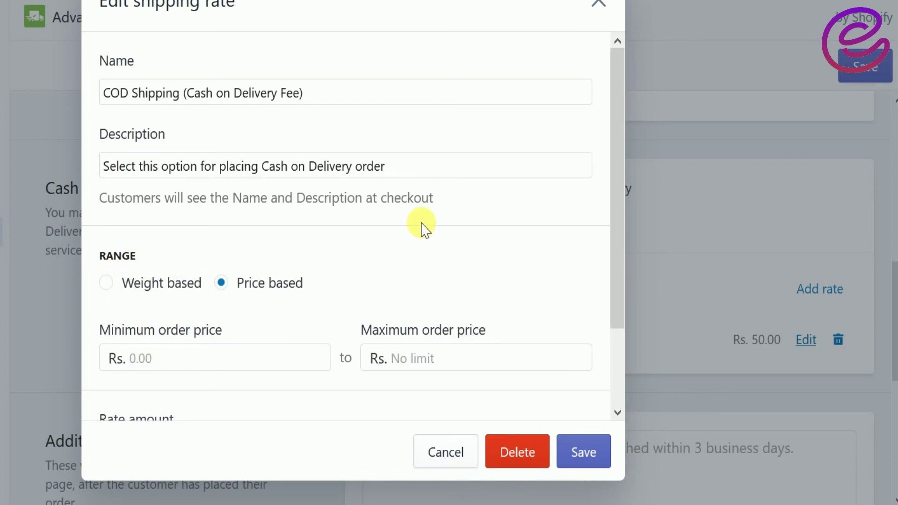
scroll(398, 243, "down", 2)
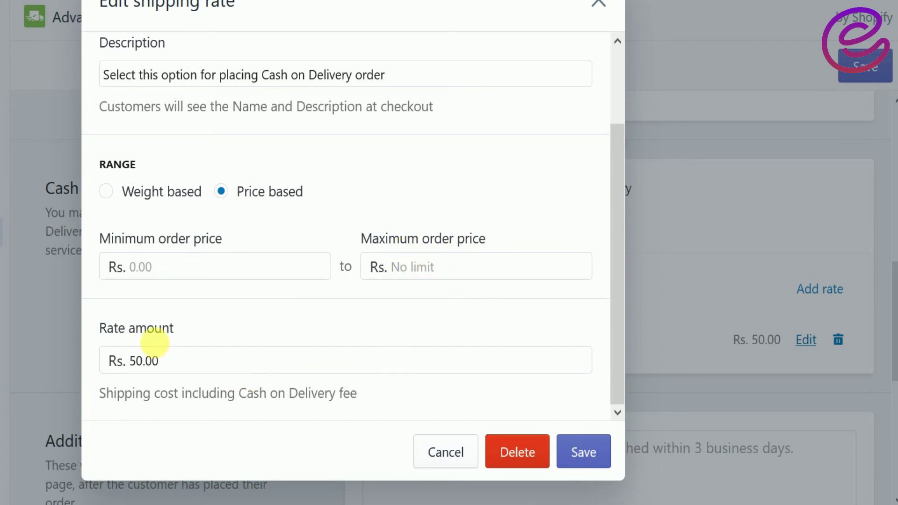
left_click_drag(142, 369, 137, 370)
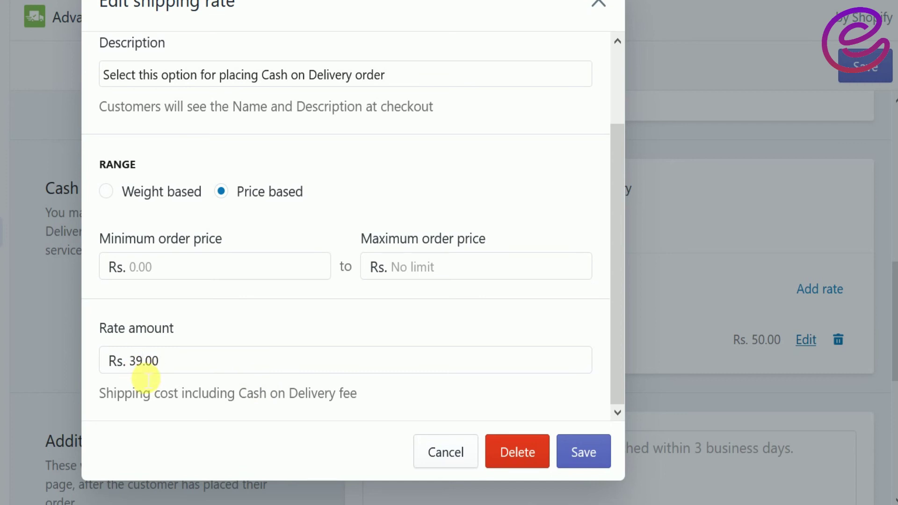
type("39")
key("ctrl+a")
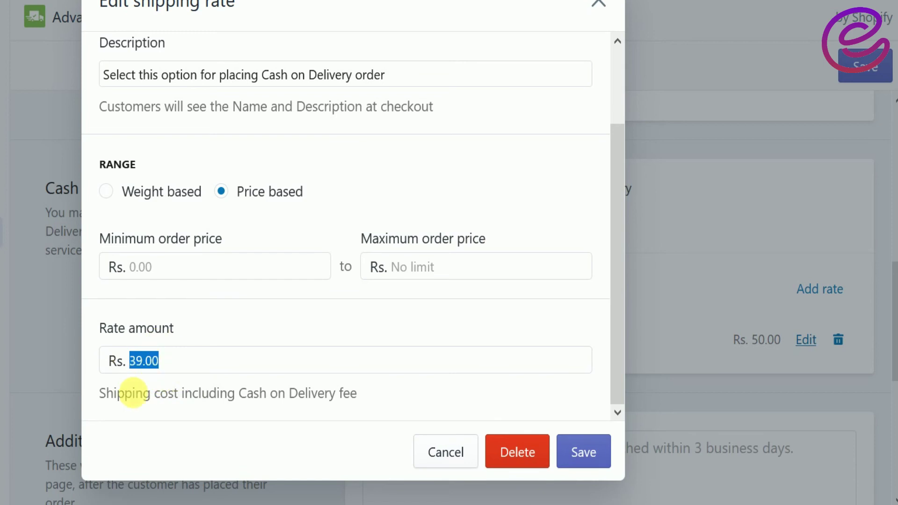
left_click(598, 454)
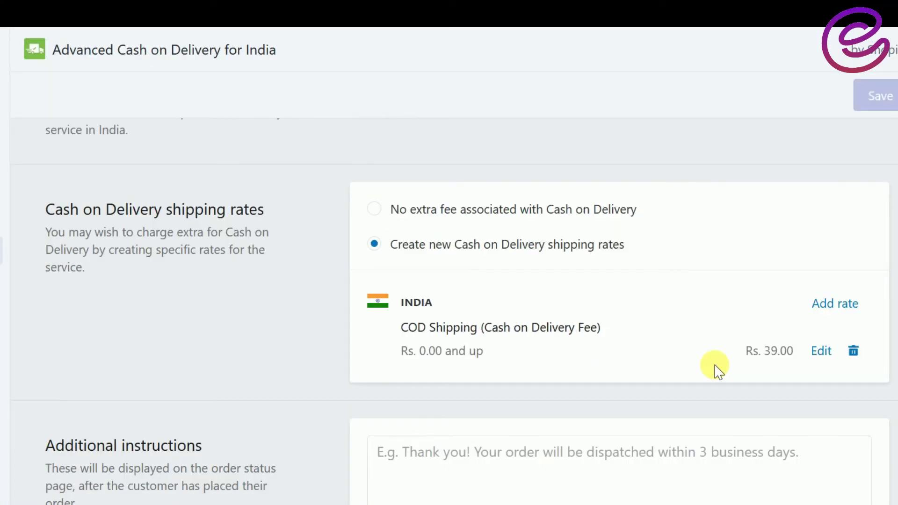
Step: Copy the prepared message about the verification call, exact change and tracking information from the text file into the additional instructions
scroll(715, 370, "down", 3)
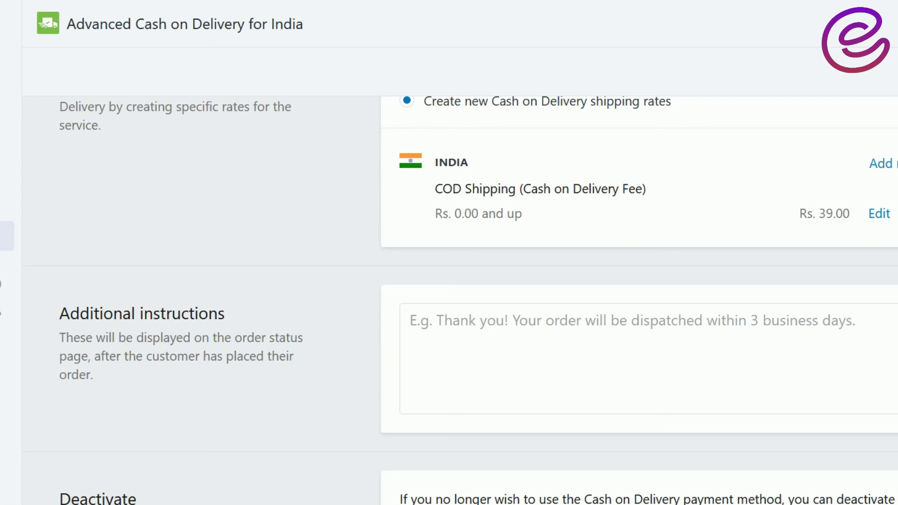
left_click(0, 504)
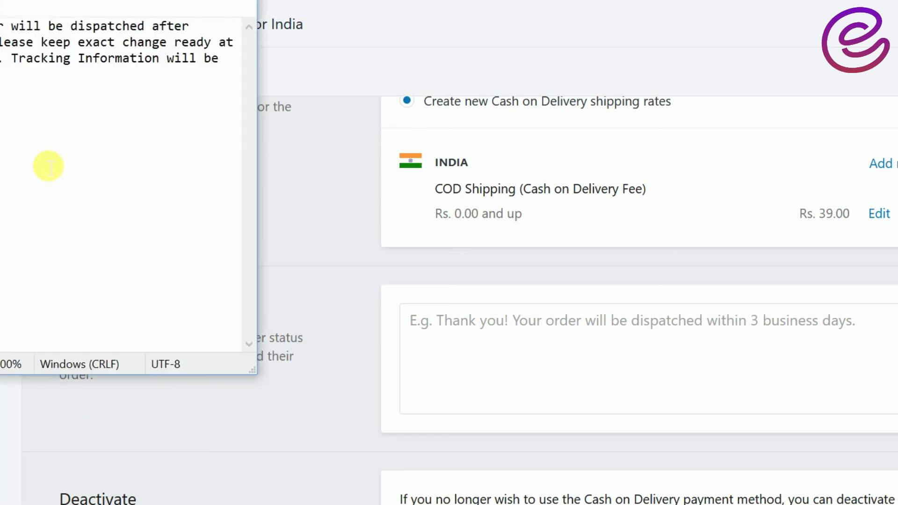
key("ctrl+a")
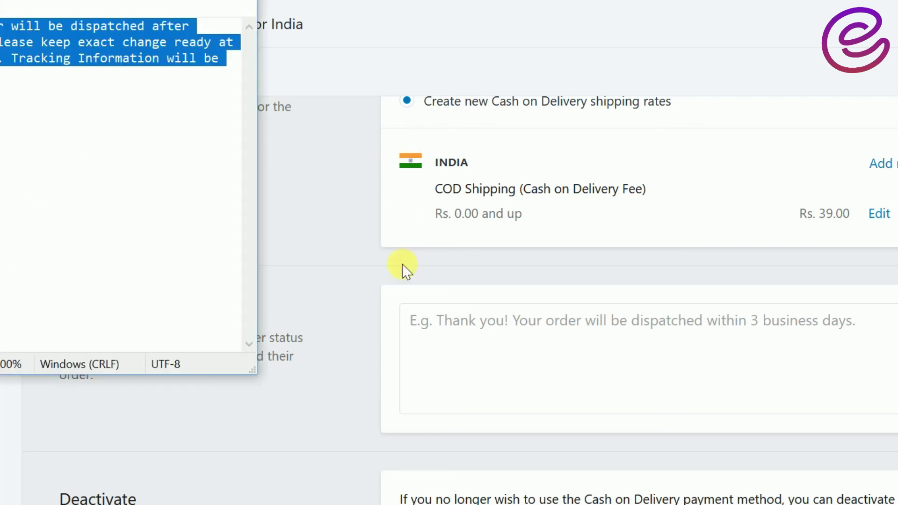
left_click(458, 326)
type("Thank You! Your order will be dispatched after verification call. Please keep exact change ready at the time of delivery. Tracking Information will be sent to you shortly.")
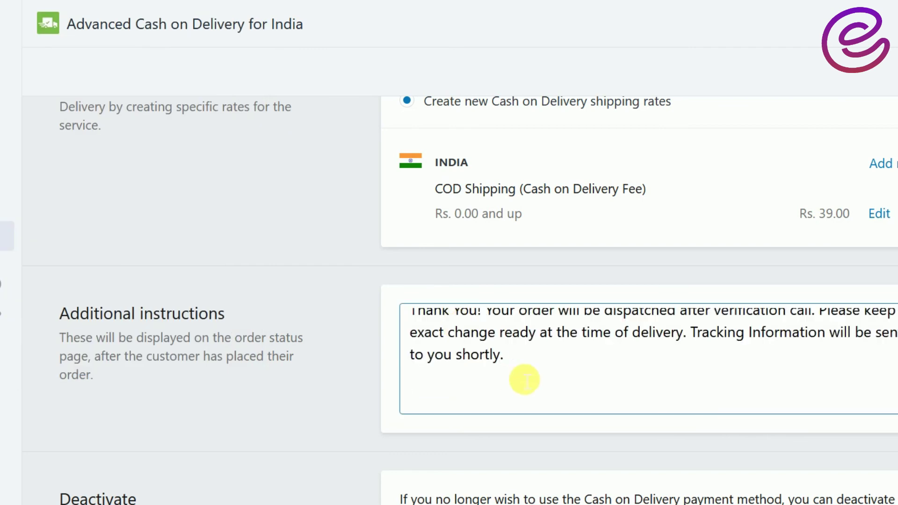
key("BackSpace")
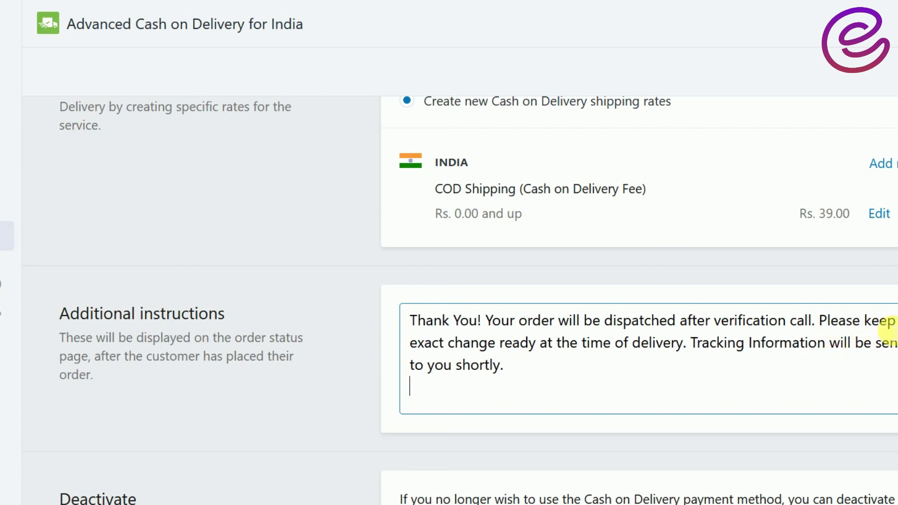
Step: Save the app's settings and activate the Cash on Delivery payment method
scroll(164, 155, "up", 5)
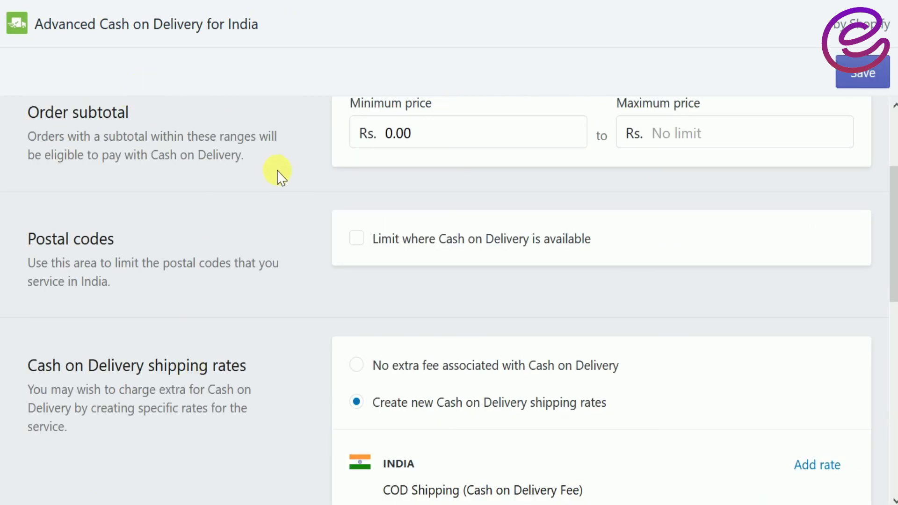
scroll(299, 192, "up", 3)
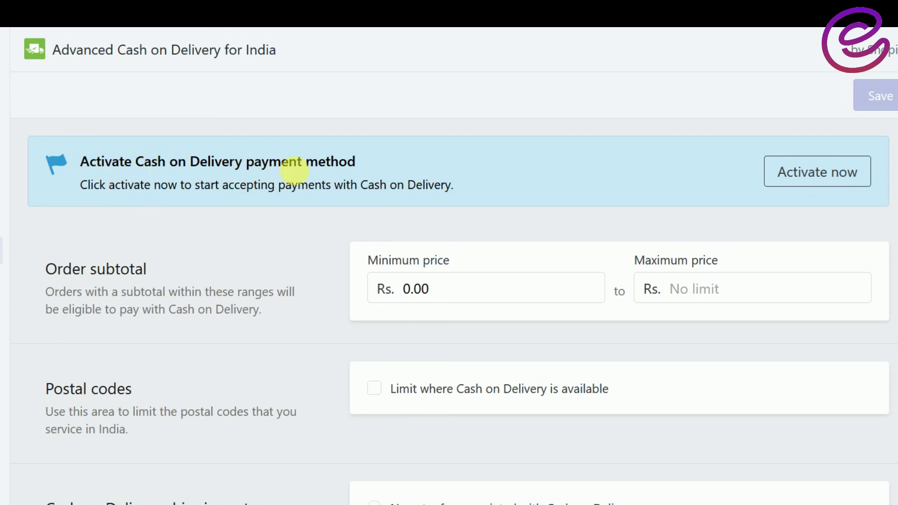
left_click(802, 172)
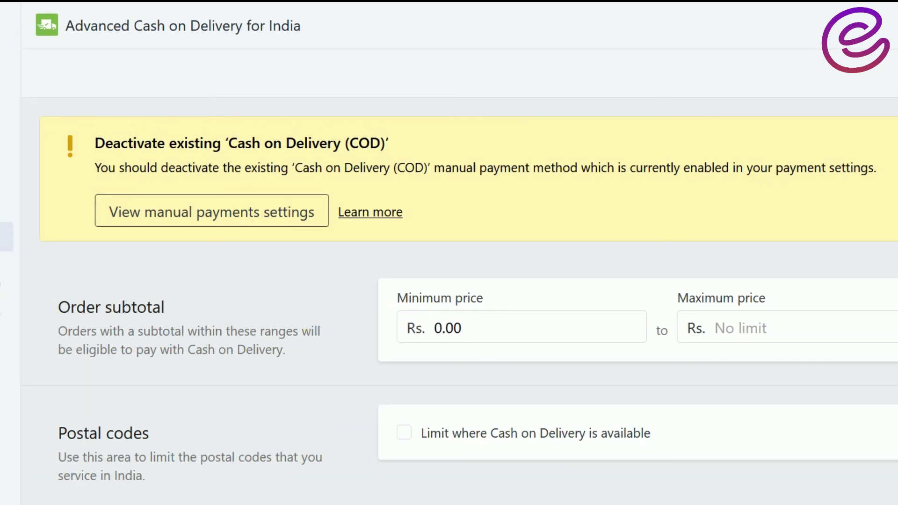
Step: Go to the store's payment provider settings and open the active Cash on Delivery alternative payment method for editing
left_click(4, 479)
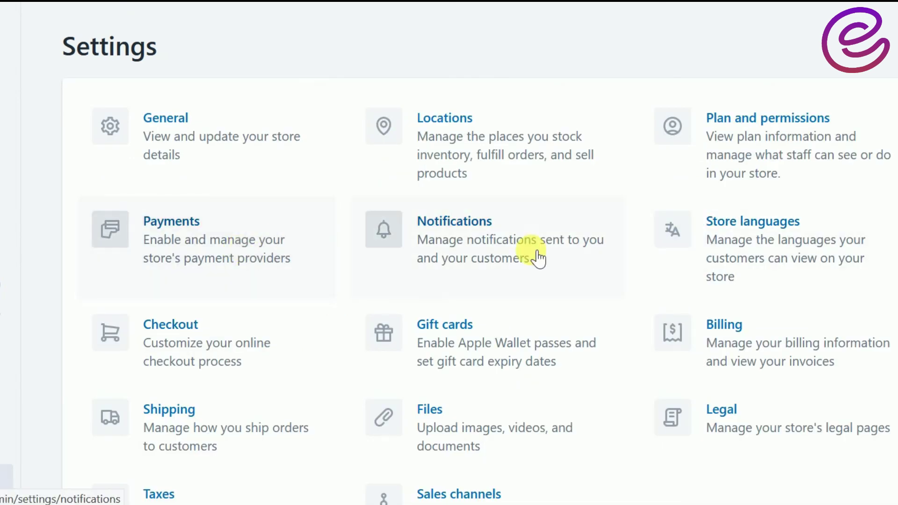
left_click(208, 222)
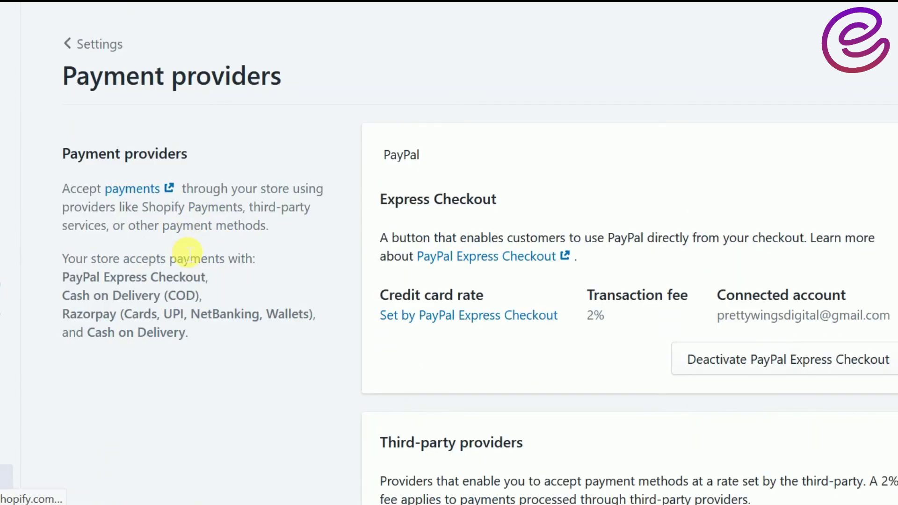
scroll(499, 310, "down", 6)
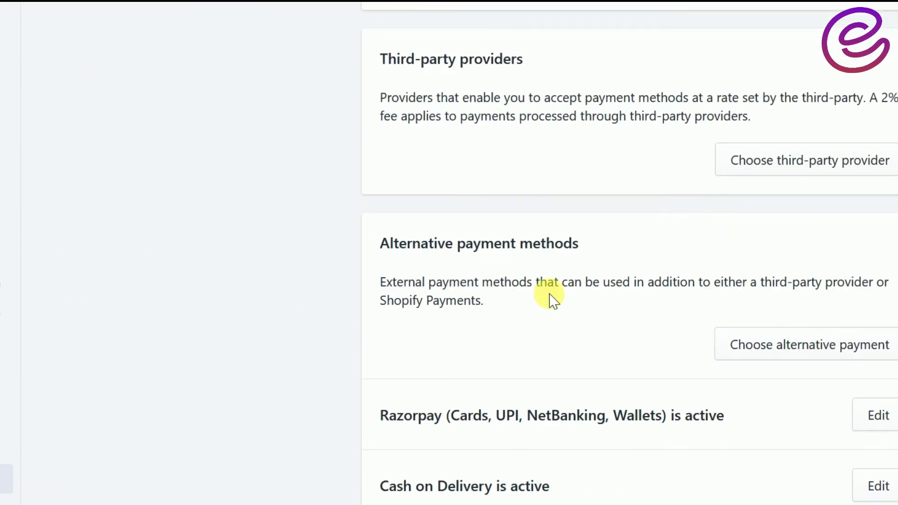
scroll(554, 301, "down", 2)
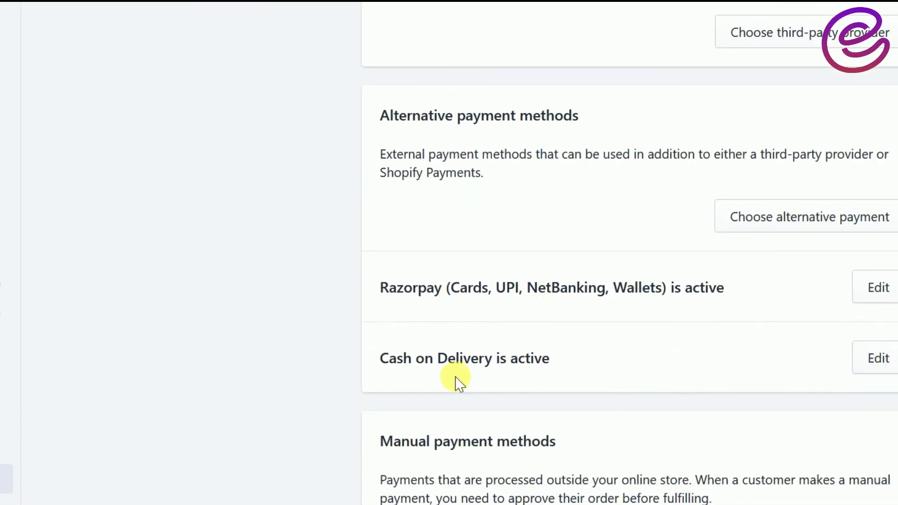
left_click(887, 362)
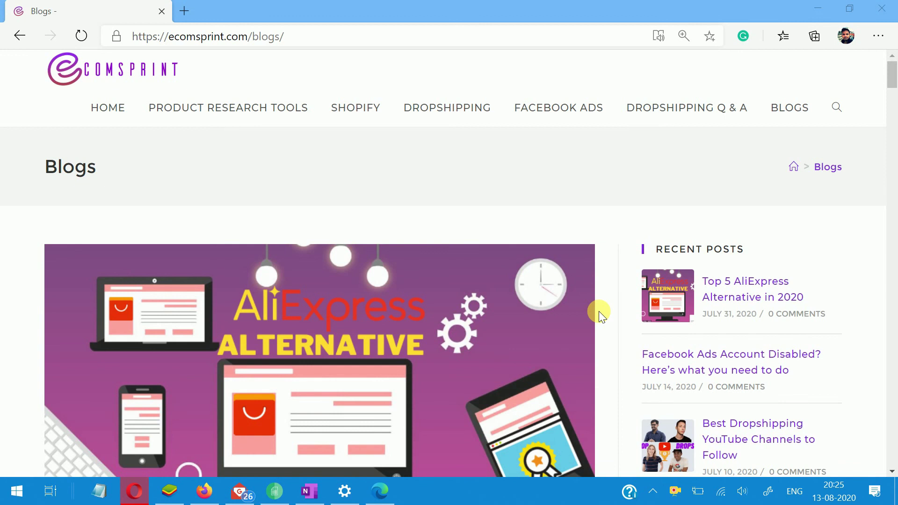
scroll(599, 312, "down", 5)
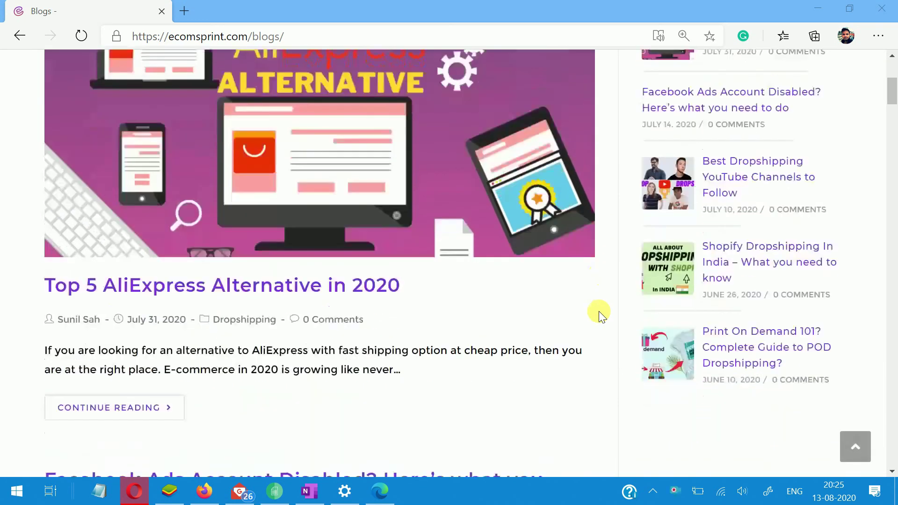
scroll(600, 312, "down", 10)
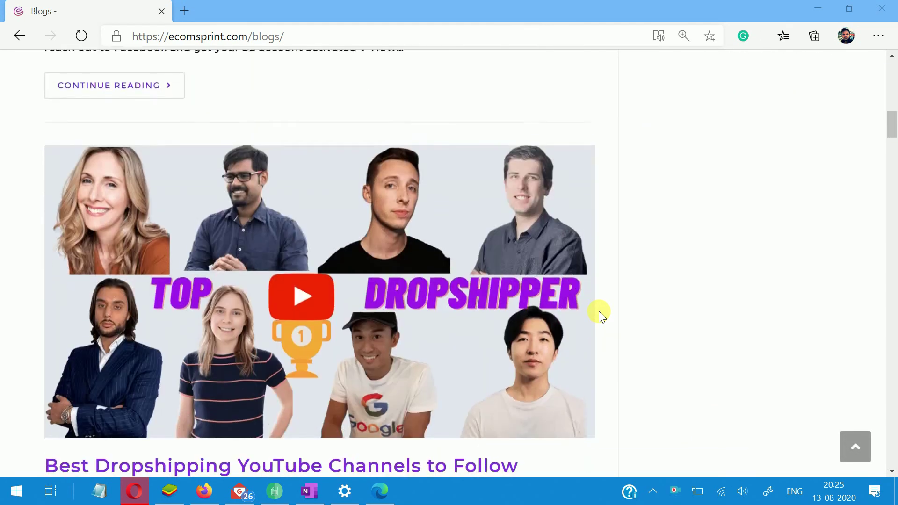
scroll(599, 310, "down", 9)
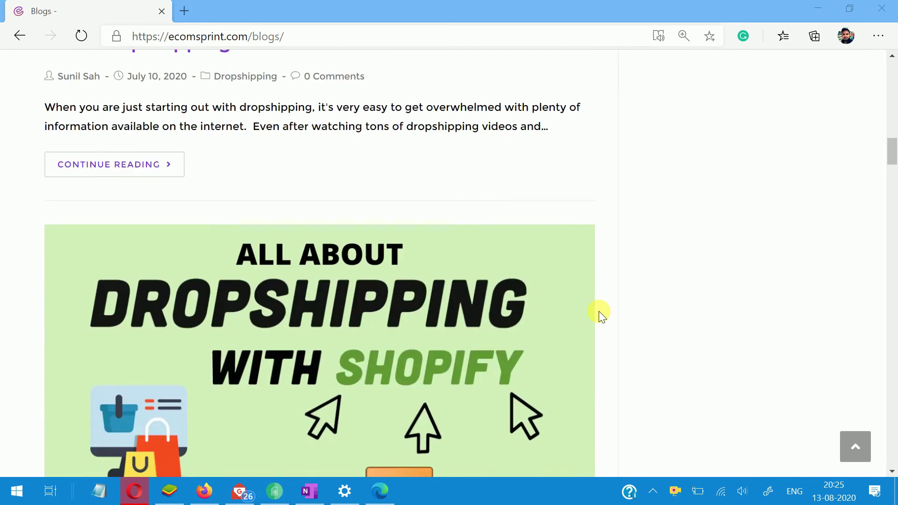
scroll(598, 311, "down", 9)
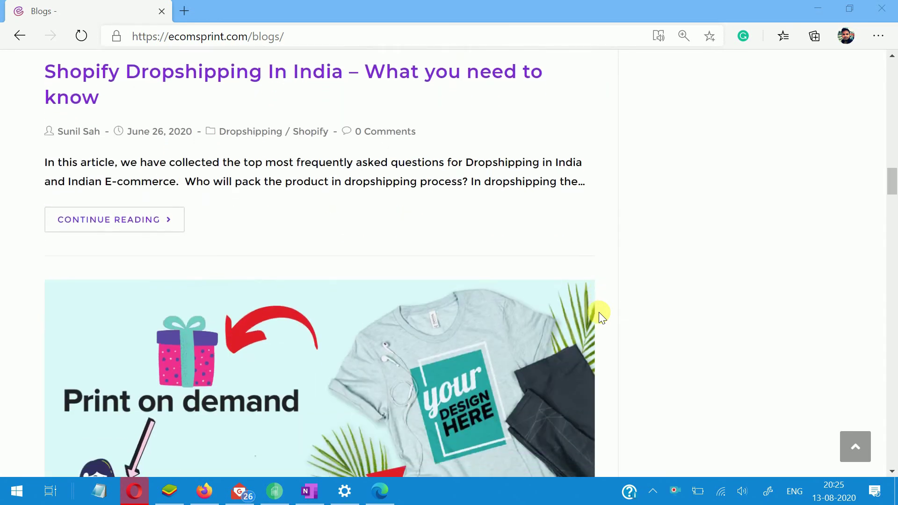